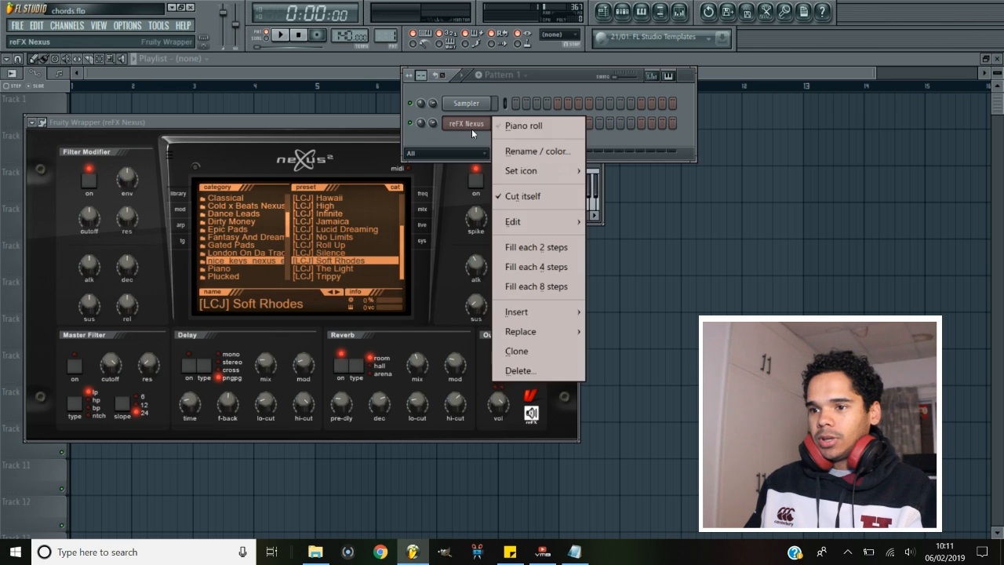
# Open the reFX Nexus piano roll and stamp the Harmonic minor scale from C4 at the start of bar 1
pyautogui.click(514, 124)
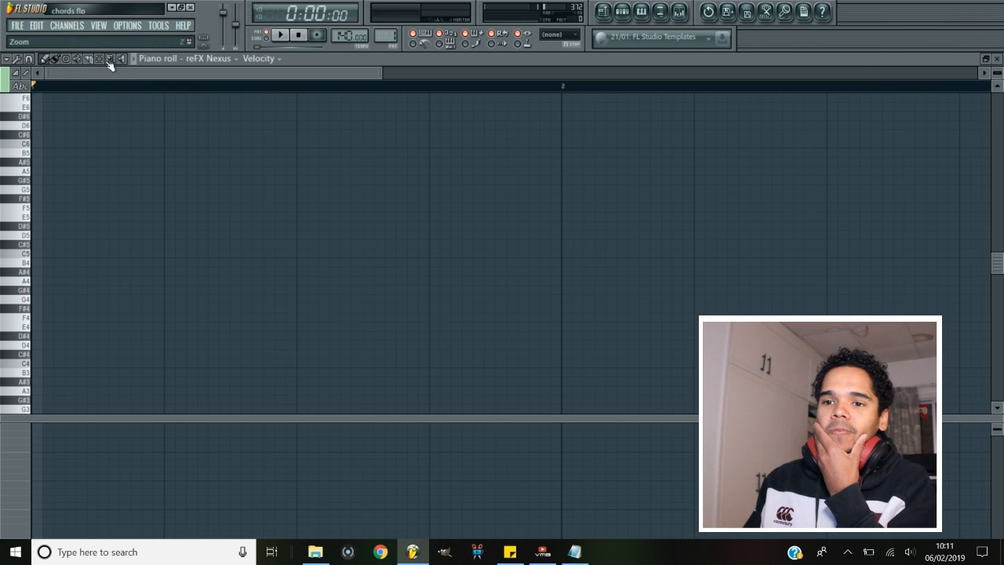
pyautogui.click(4, 59)
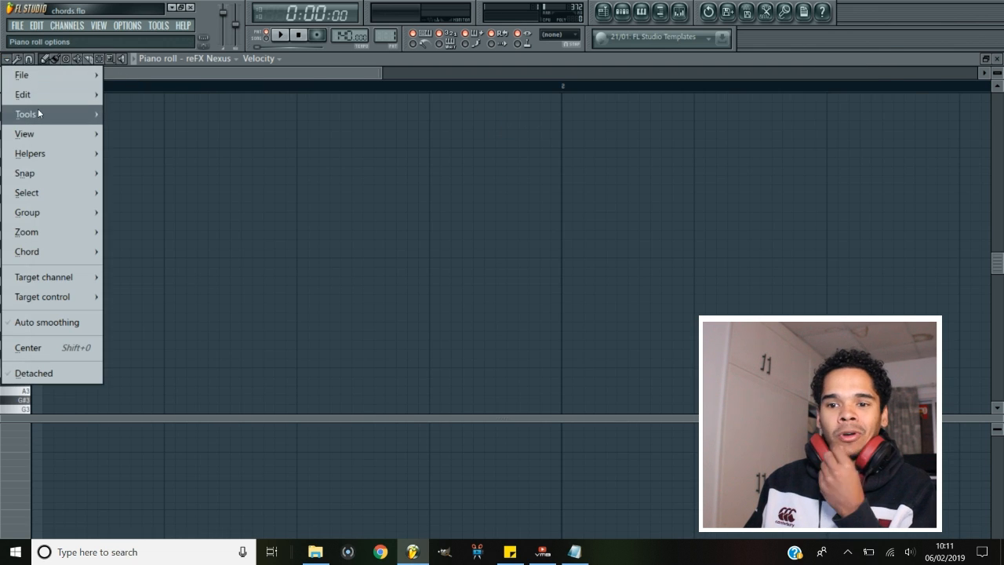
pyautogui.moveTo(59, 154)
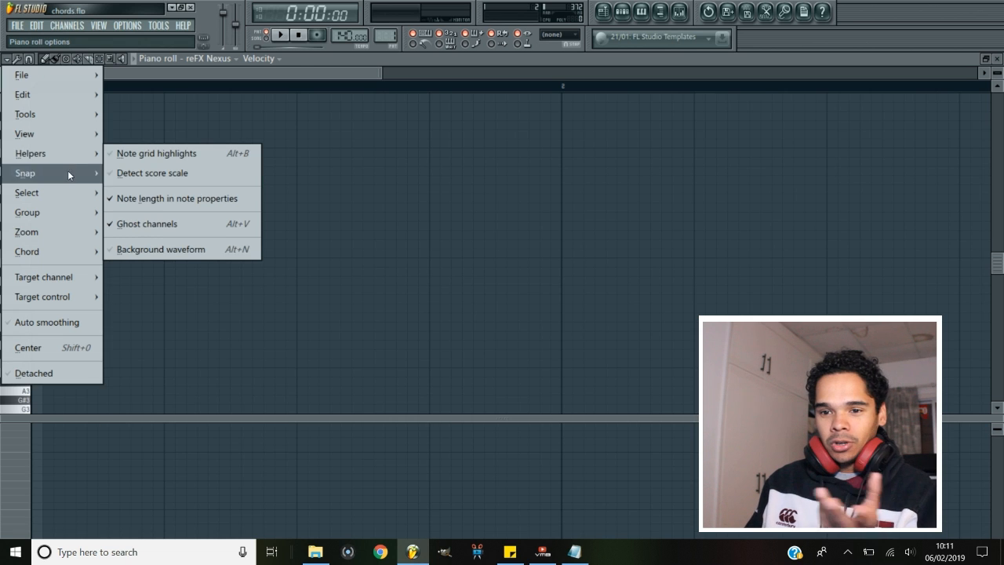
pyautogui.moveTo(82, 255)
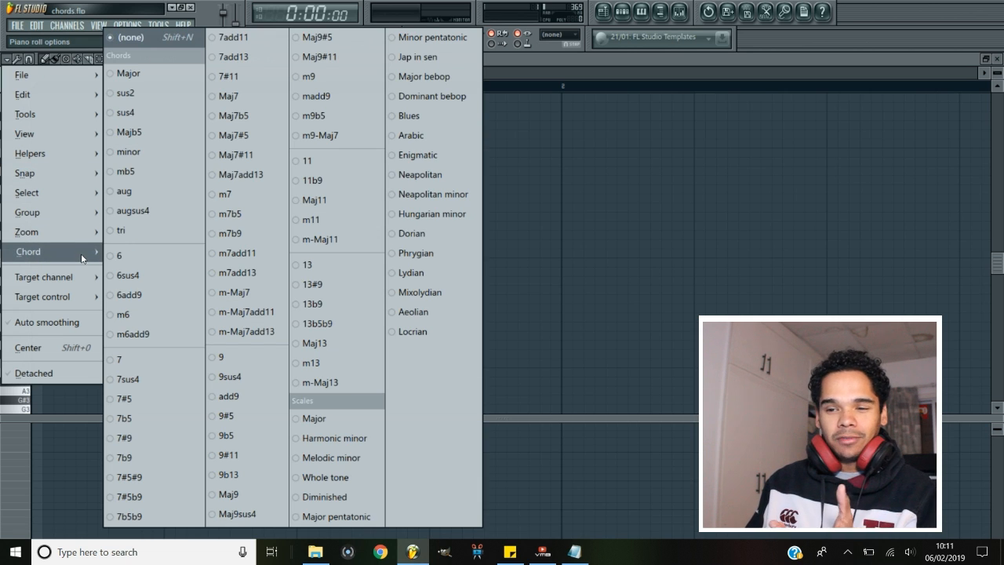
pyautogui.click(366, 441)
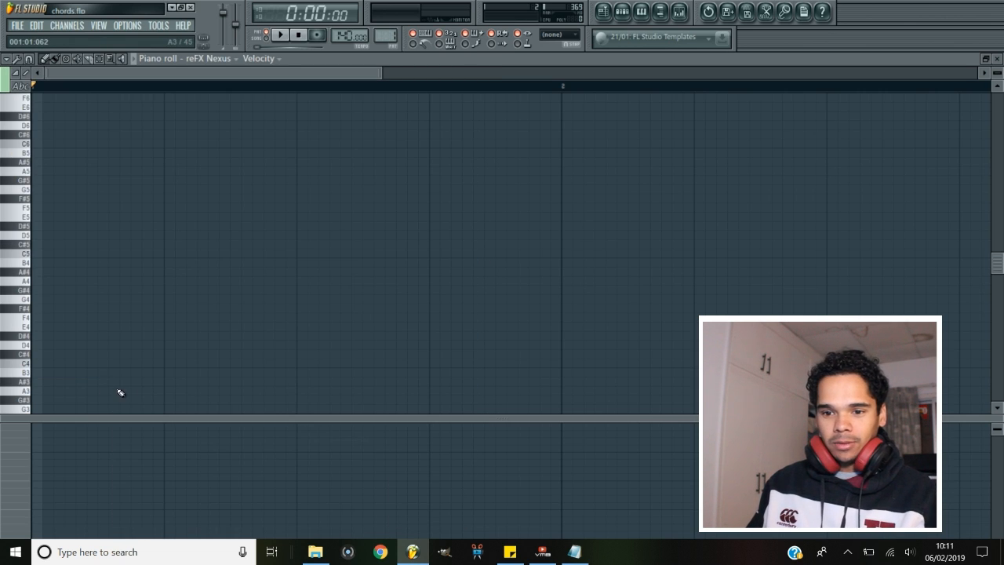
pyautogui.click(33, 364)
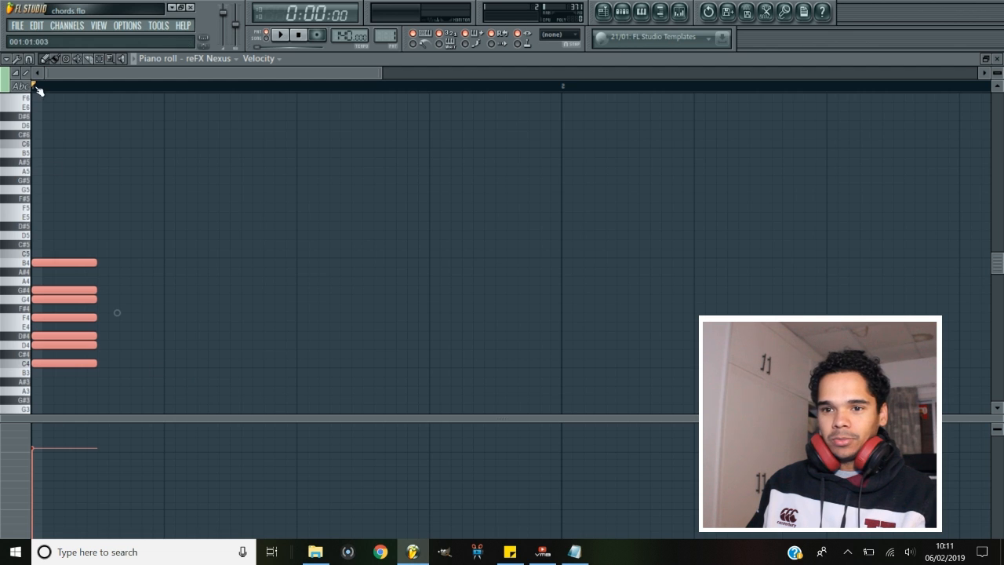
# Stamp the Harmonic minor scale in the lower octaves down to C1, aligned with the start of bar 1
pyautogui.click(6, 58)
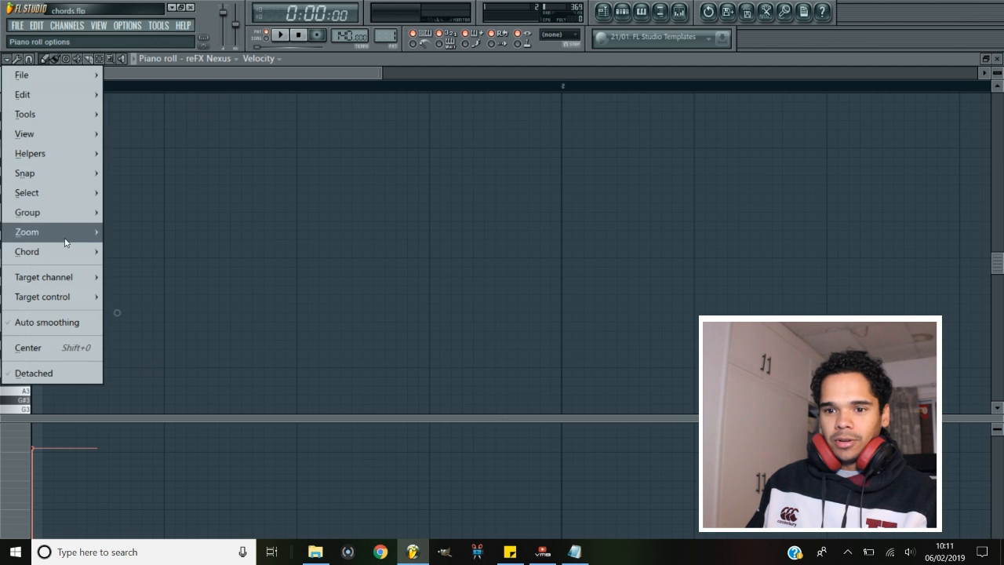
pyautogui.moveTo(47, 251)
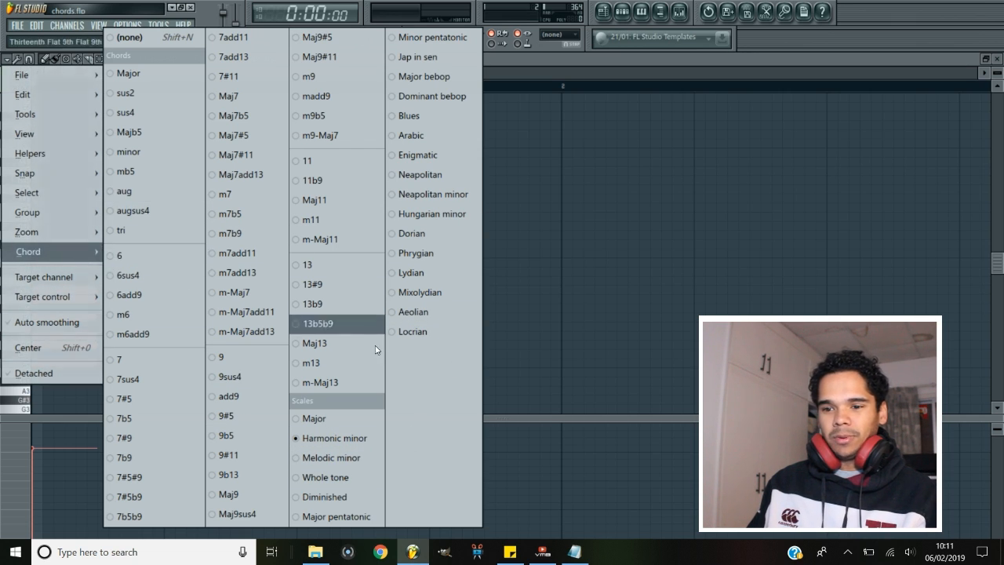
pyautogui.click(344, 439)
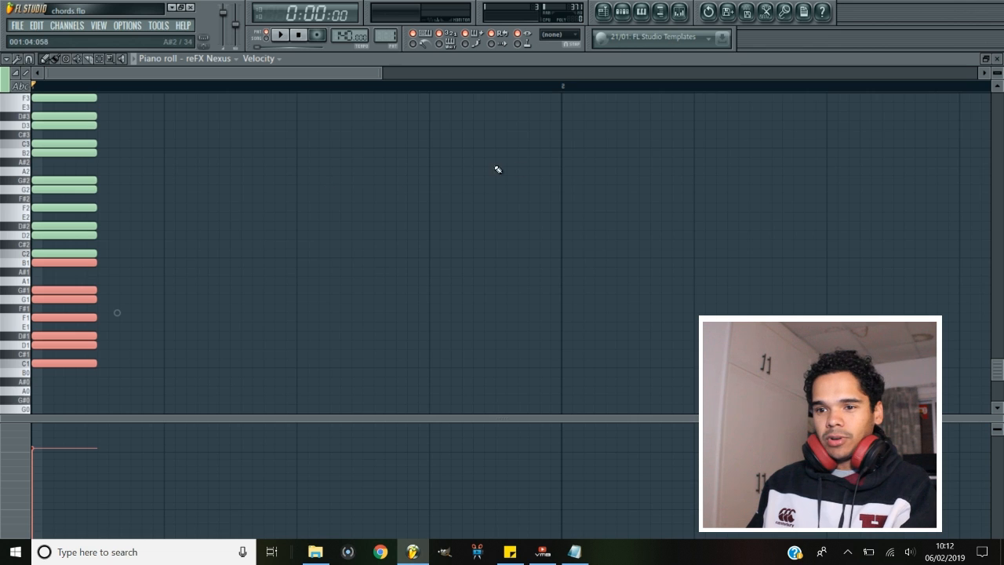
# Stretch all the scale notes to the start of bar 9 and place them in the Sampler channel's piano roll
pyautogui.scroll(-3, 227, 226)
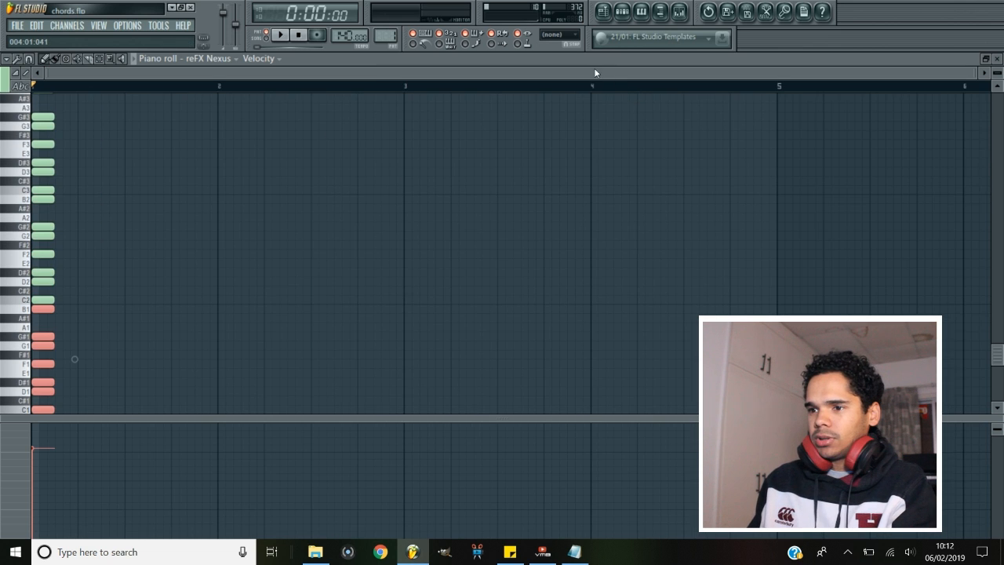
pyautogui.moveTo(595, 73); pyautogui.dragTo(905, 42)
pyautogui.moveTo(706, 73); pyautogui.dragTo(941, 74)
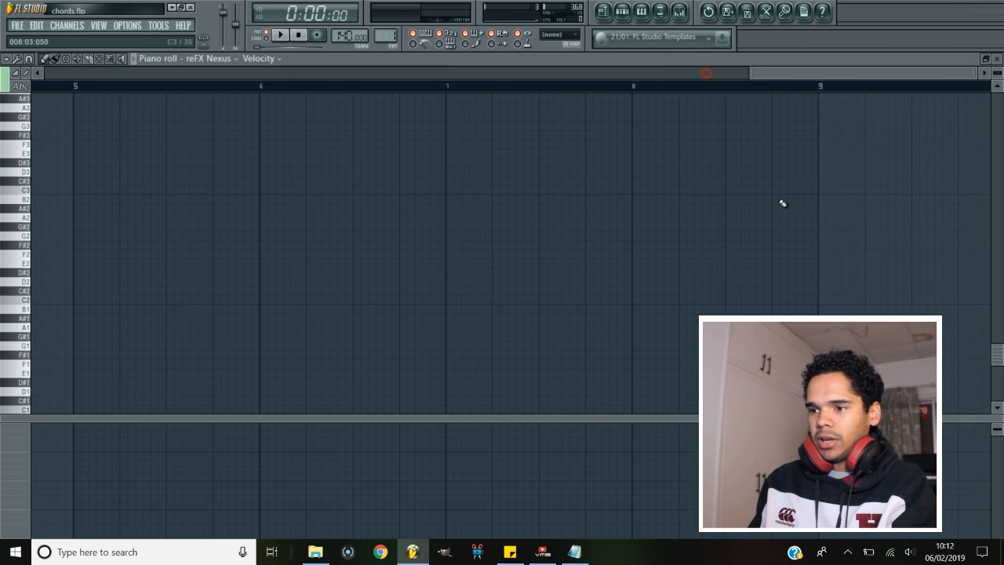
pyautogui.click(822, 209)
pyautogui.hotkey('ctrl', 'l')
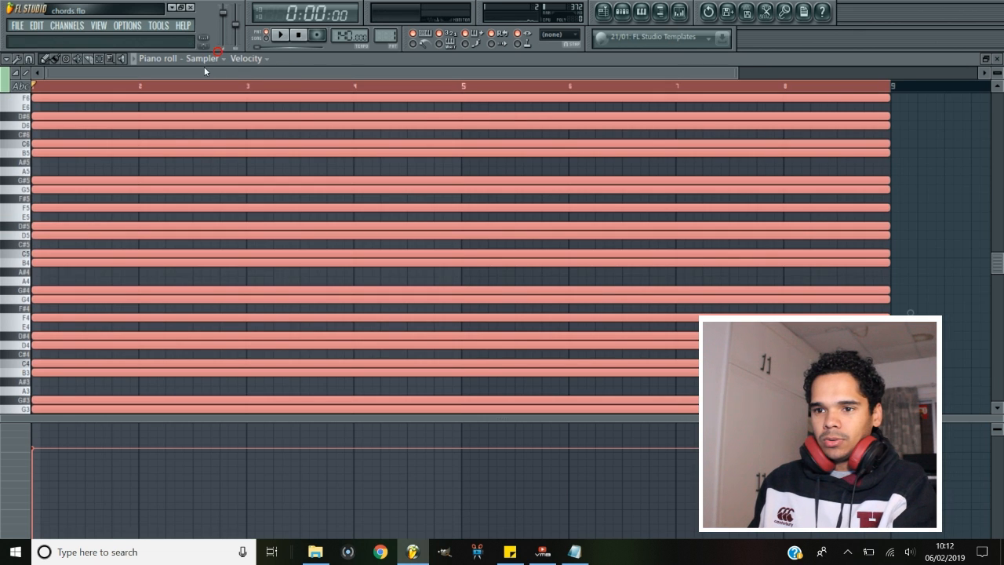
# Switch the piano roll to reFX Nexus and draw a one-bar C4 note at the start of bar 1
pyautogui.click(203, 59)
pyautogui.click(218, 112)
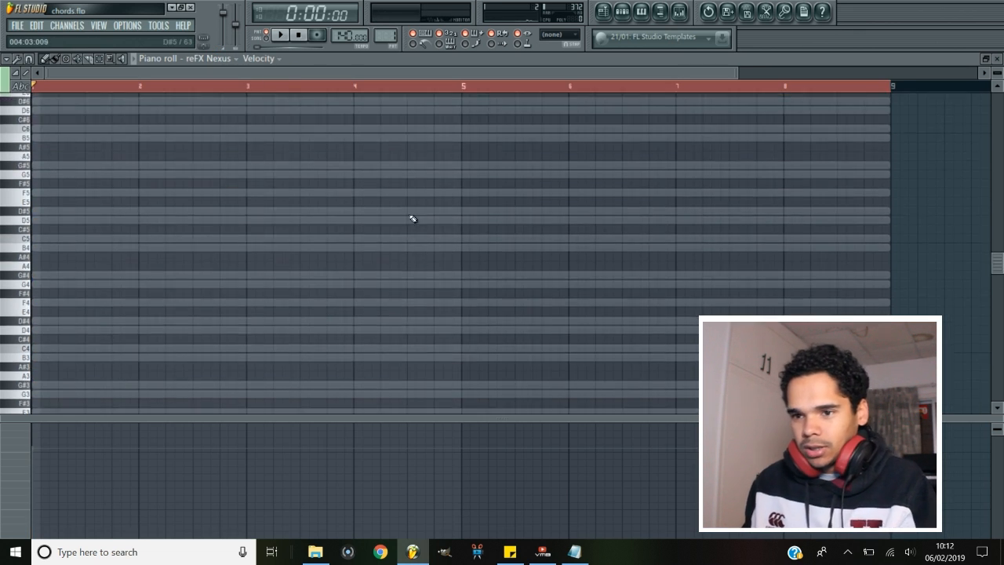
pyautogui.scroll(1, 400, 223)
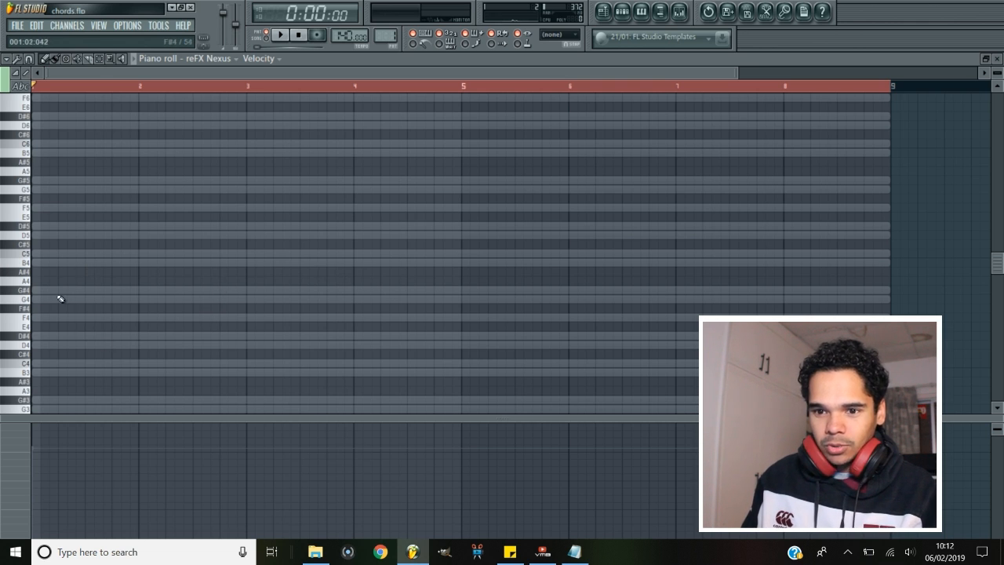
pyautogui.scroll(-3, 63, 321)
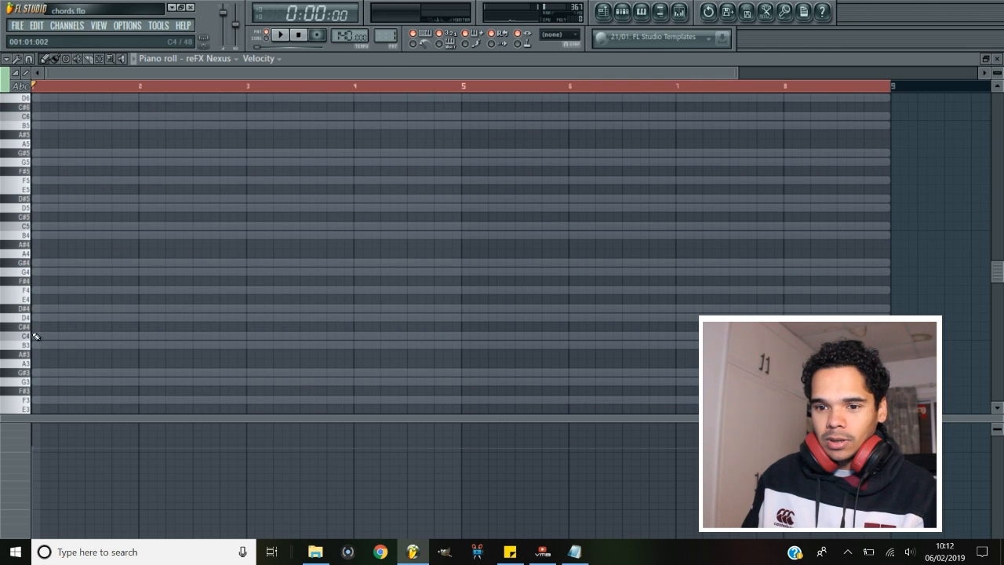
pyautogui.click(34, 335)
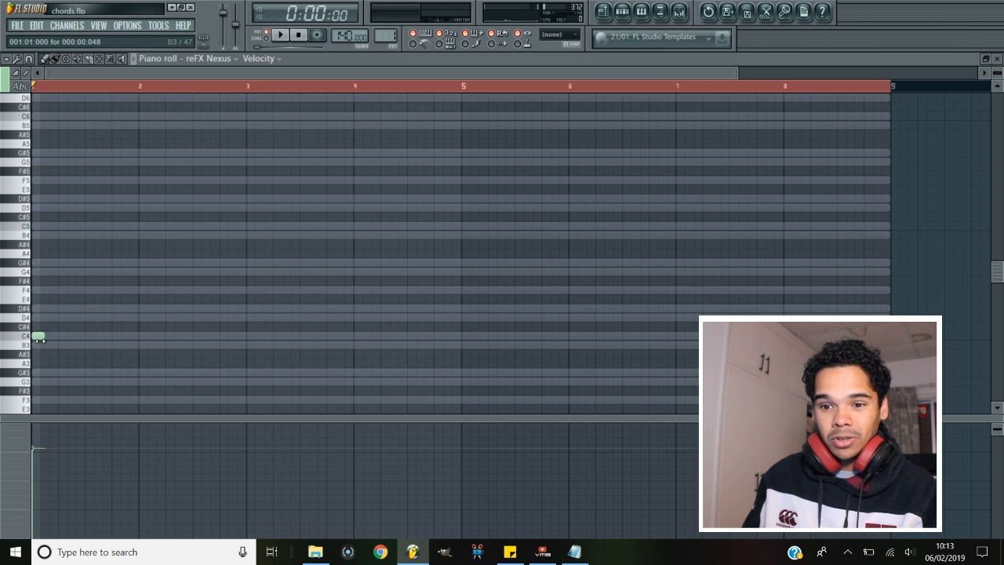
pyautogui.moveTo(38, 339); pyautogui.dragTo(50, 338)
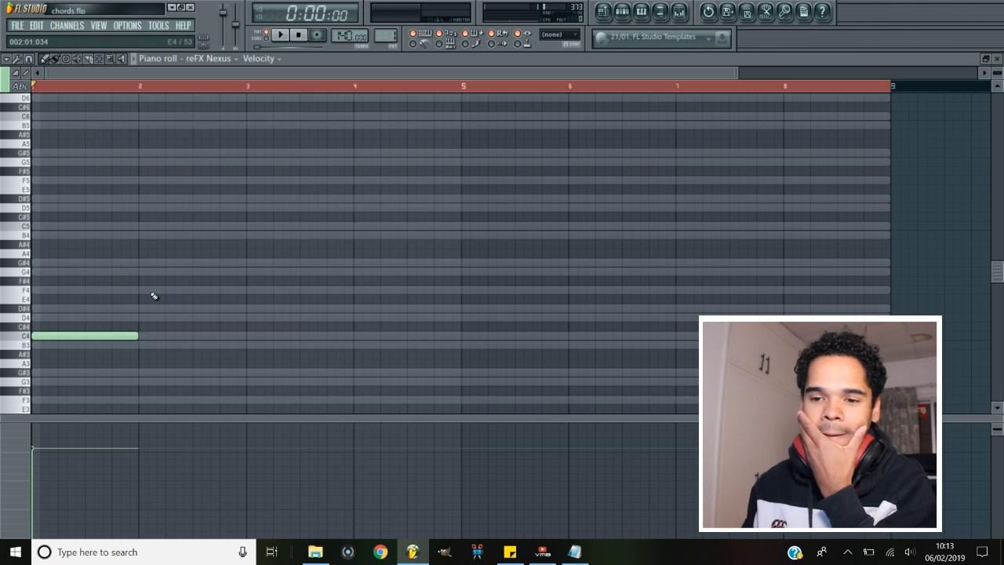
# Build the minor ninth chord above the C4 root by adding one-bar notes on D#4, G4, A#4 and D5
pyautogui.scroll(2, 93, 276)
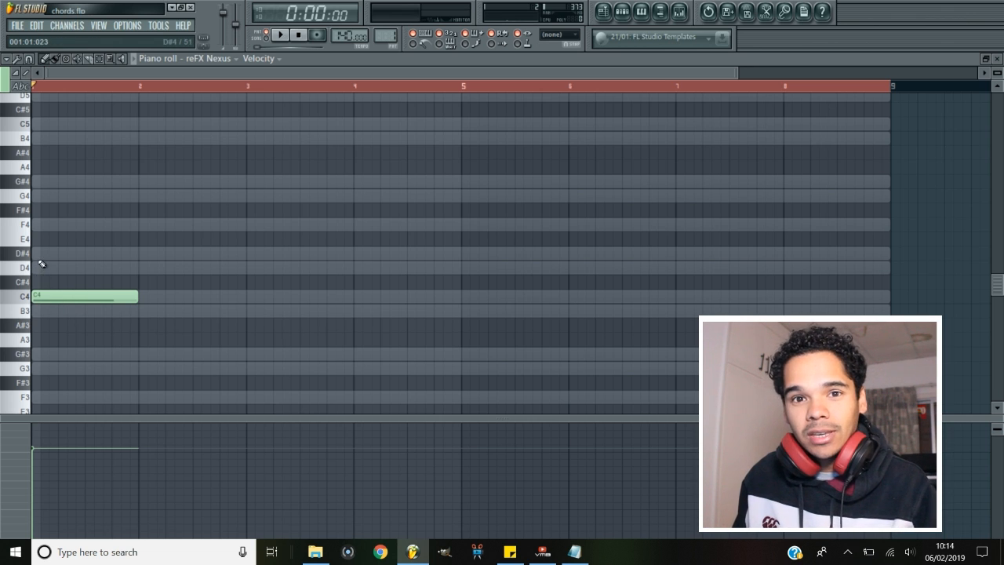
pyautogui.click(62, 299)
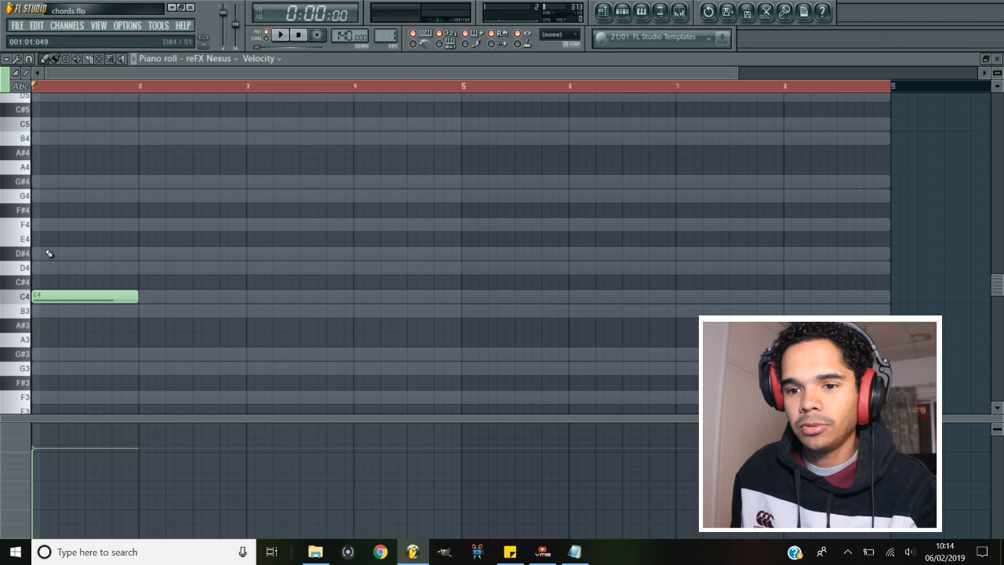
pyautogui.click(45, 253)
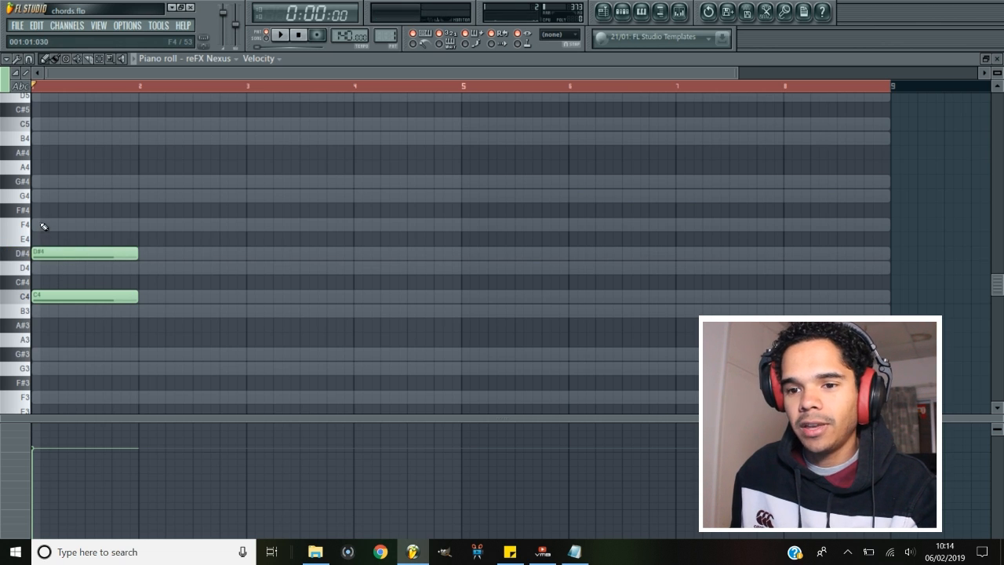
pyautogui.click(45, 195)
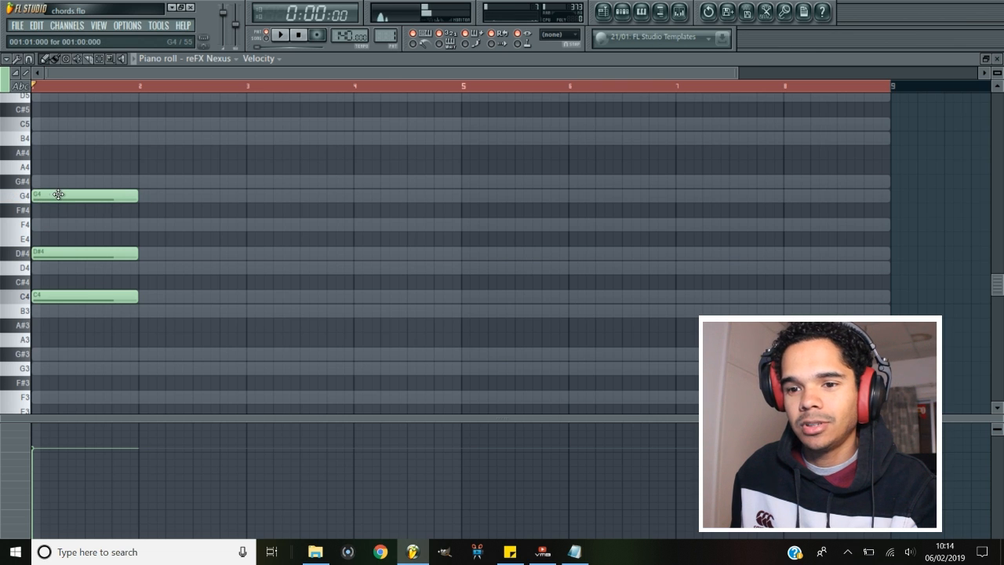
pyautogui.scroll(3, 44, 193)
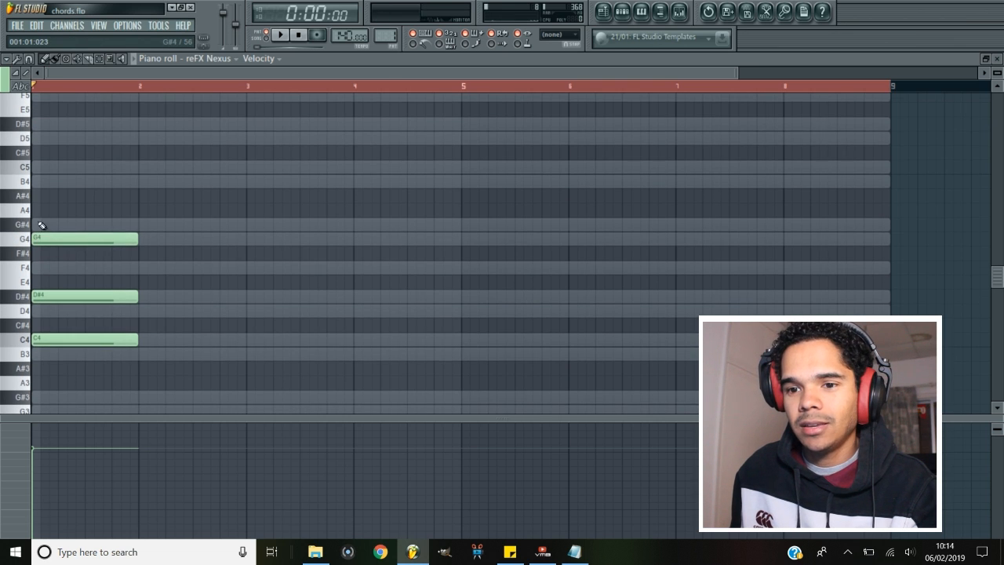
pyautogui.click(45, 196)
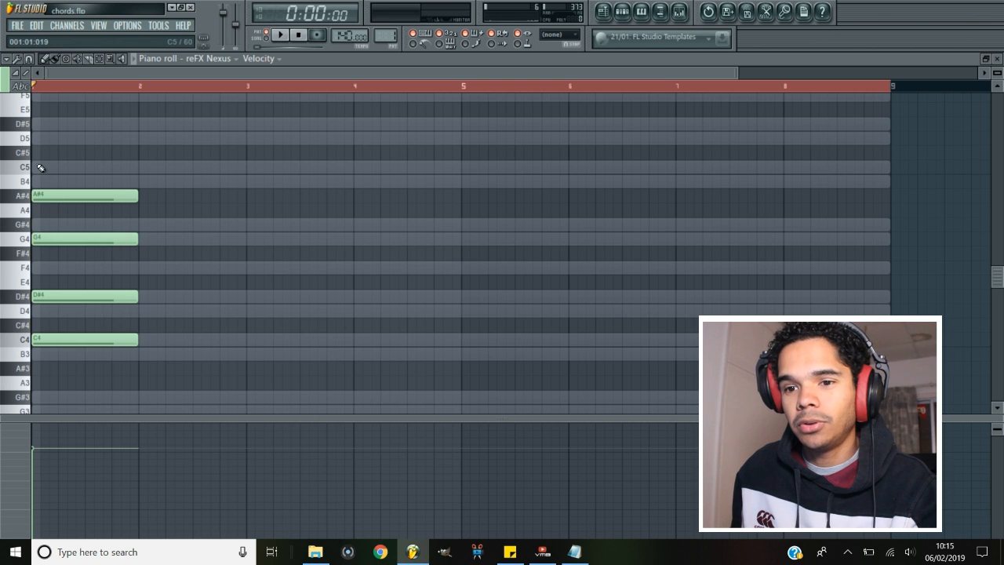
pyautogui.click(49, 139)
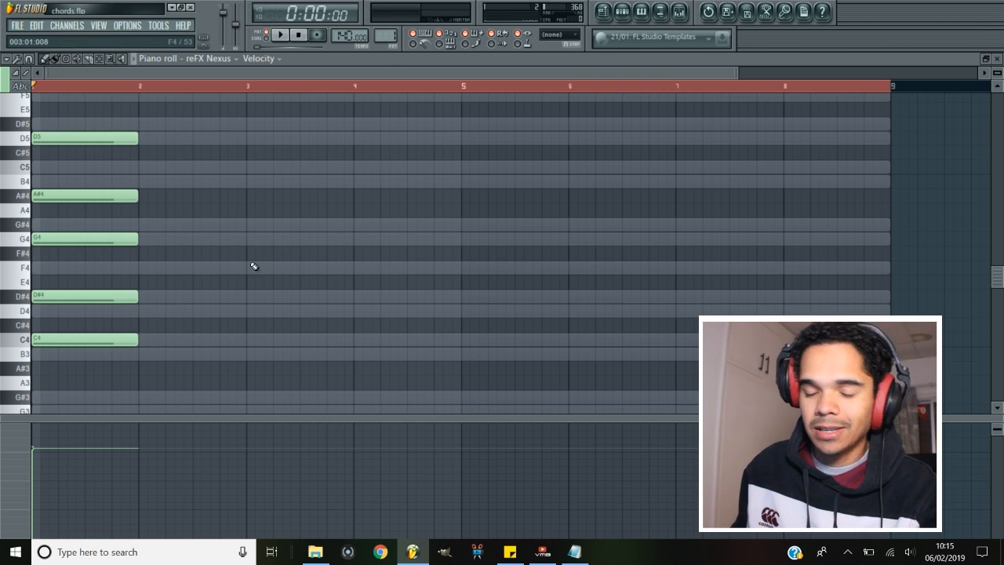
# Transpose the whole chord up one octave, playing it before and after the change
pyautogui.press('space')
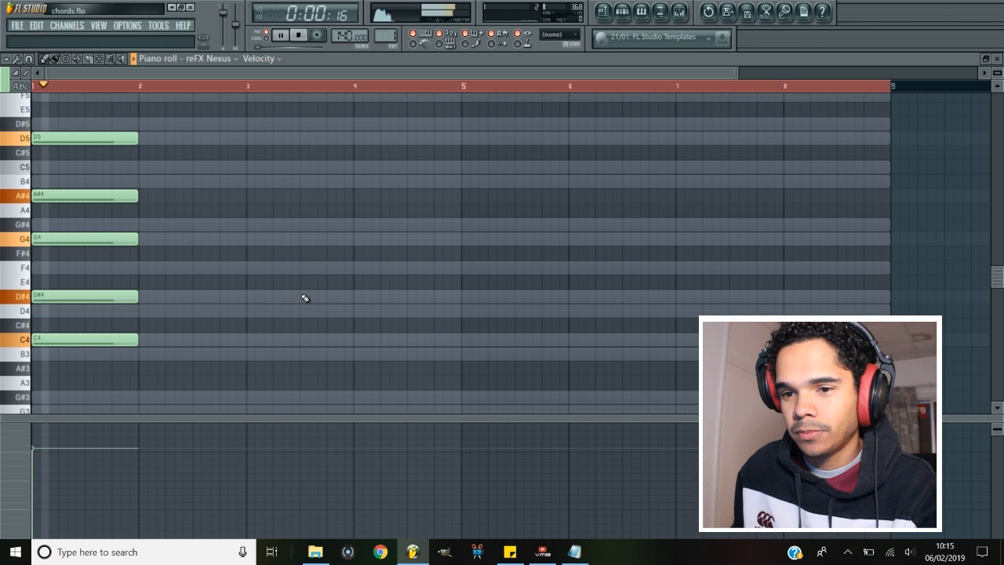
pyautogui.press('space')
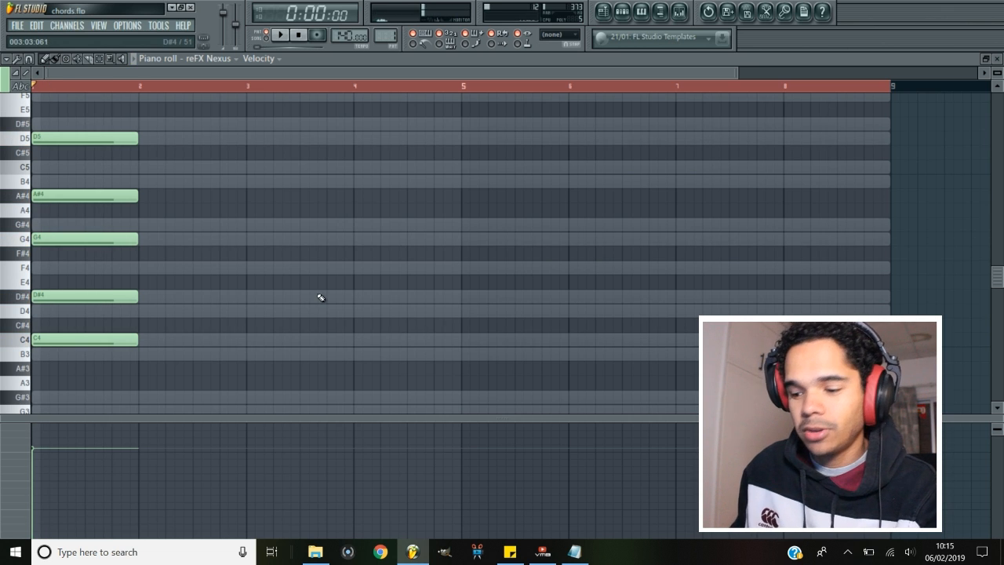
pyautogui.scroll(1, 320, 297)
pyautogui.hotkey('ctrl', 'Up')
pyautogui.press('space')
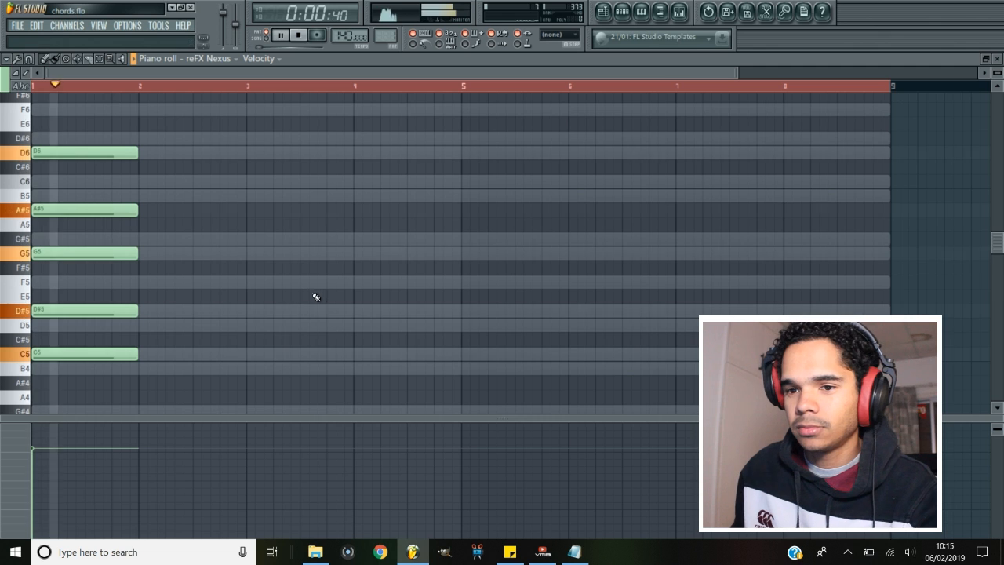
pyautogui.press('space')
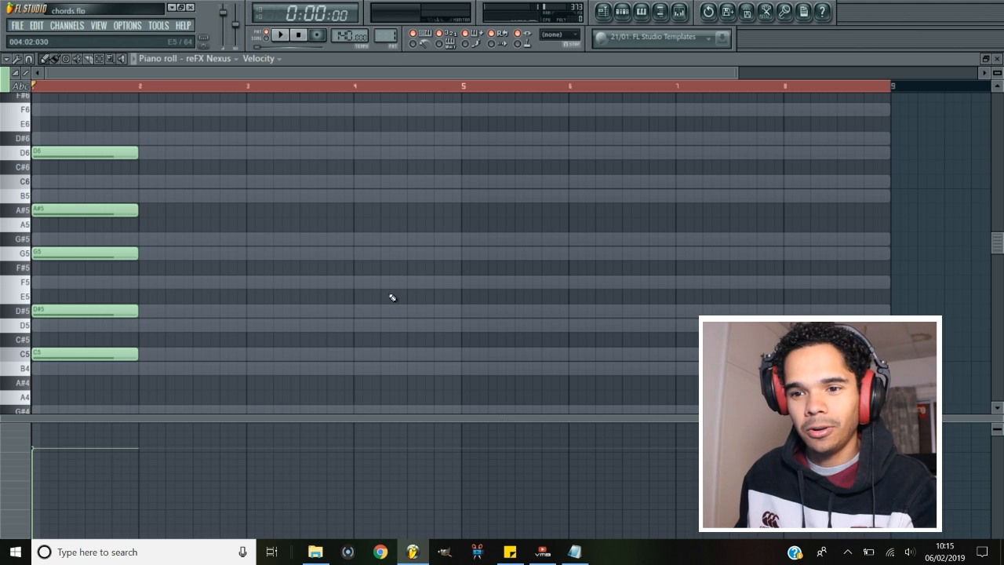
# Lower the C5 root note one octave to C4, duplicate it at C3, and play the chord
pyautogui.click(121, 357)
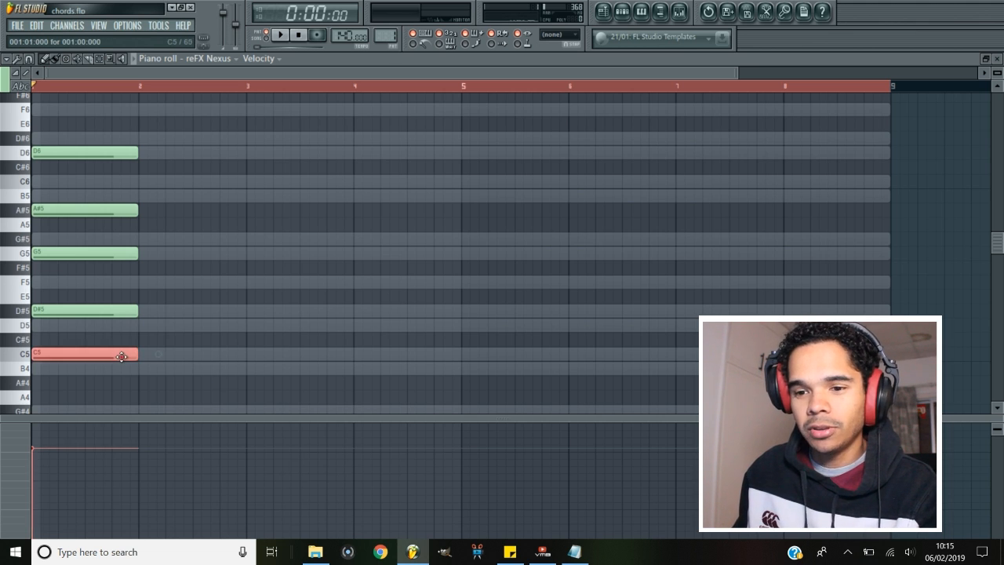
pyautogui.hotkey('ctrl', 'Down')
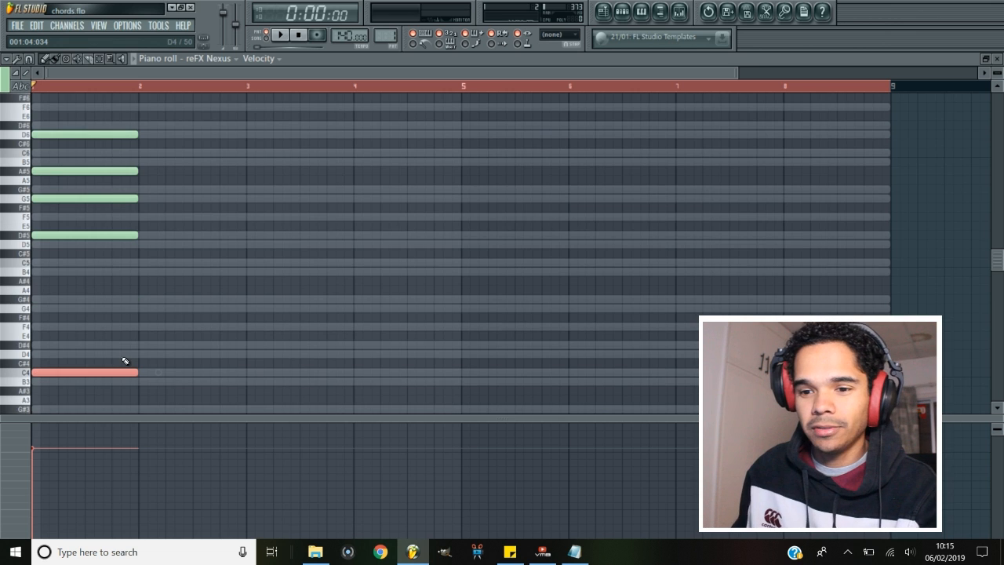
pyautogui.scroll(-1, 113, 359)
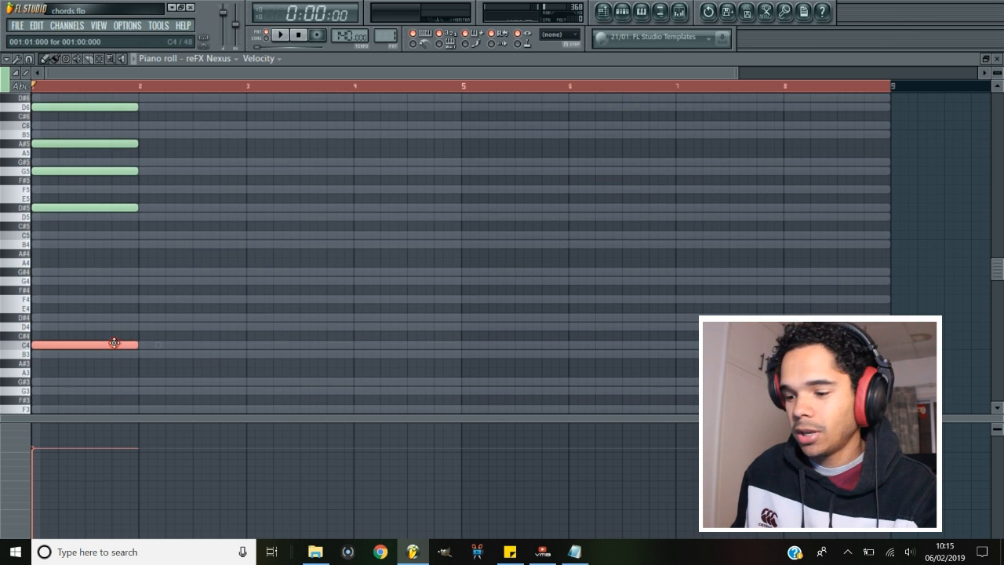
pyautogui.hotkey('ctrl', 'Down')
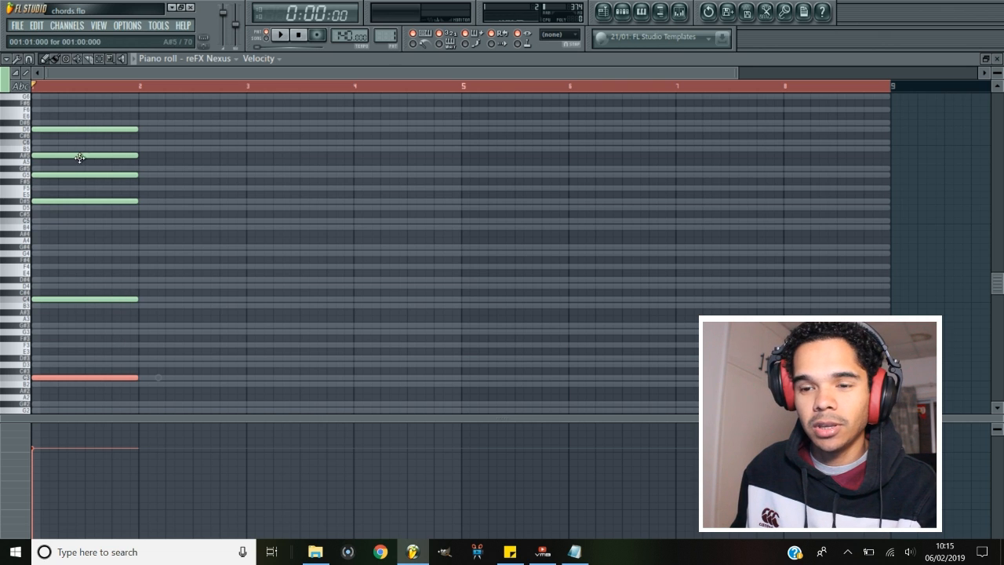
pyautogui.click(49, 227)
pyautogui.rightClick(51, 227)
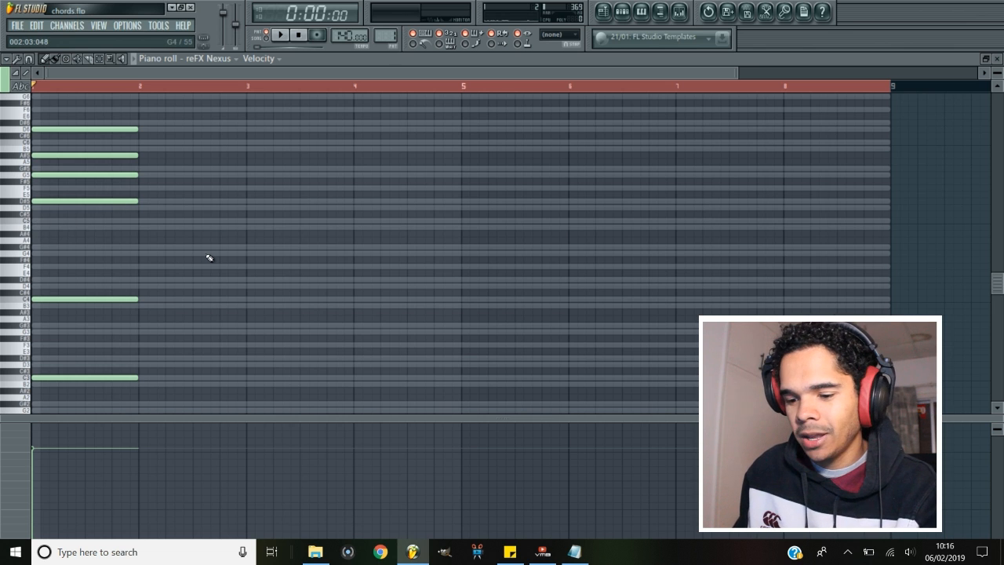
pyautogui.press('space')
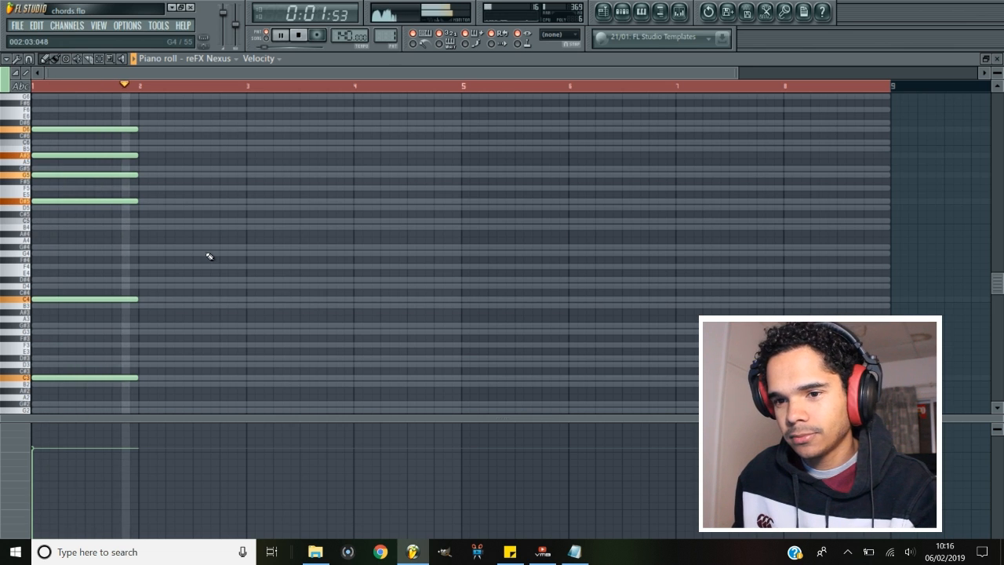
pyautogui.press('space')
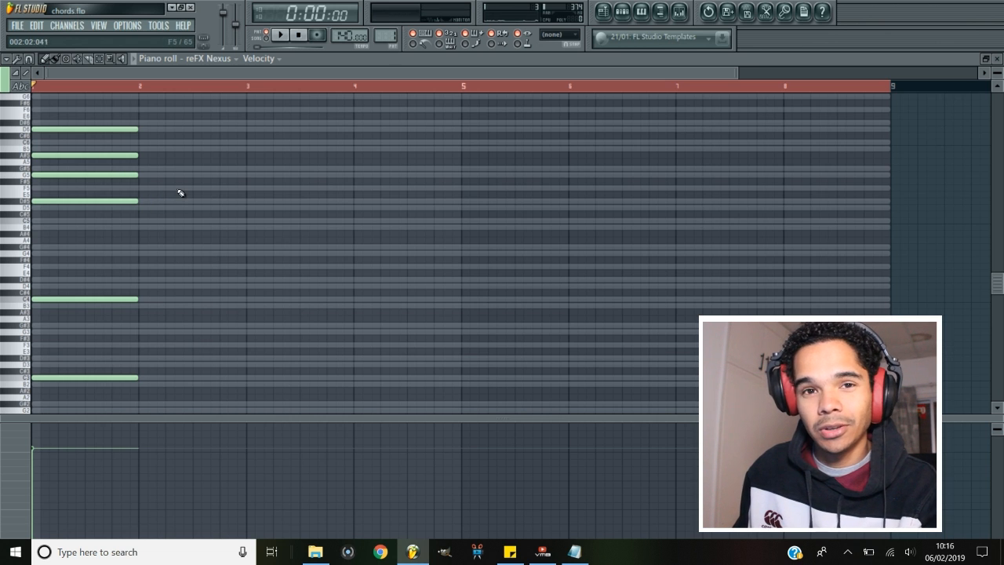
# Try doubling the chord's D6 note one octave higher at D7, playing the chord with it
pyautogui.scroll(5, 96, 168)
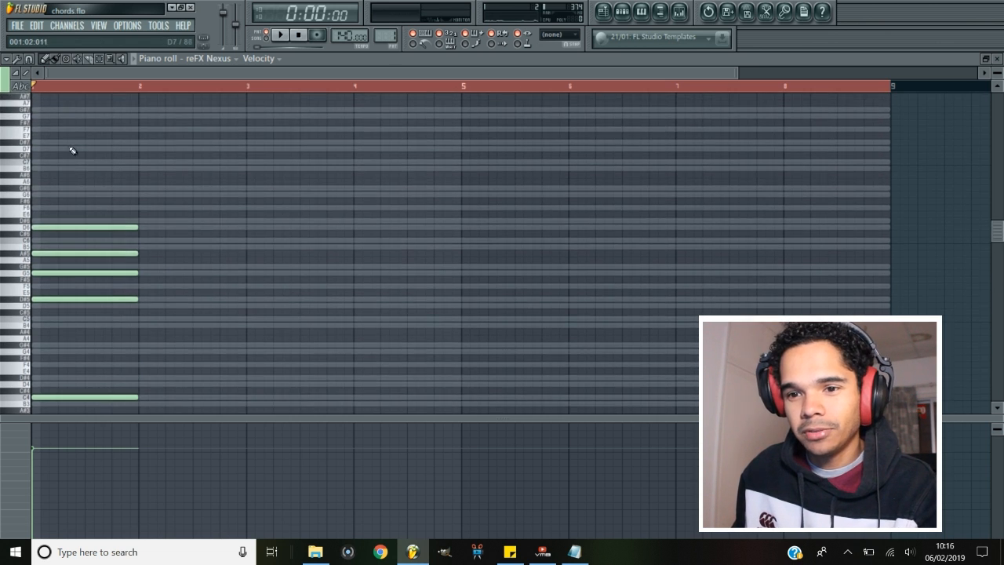
pyautogui.click(45, 149)
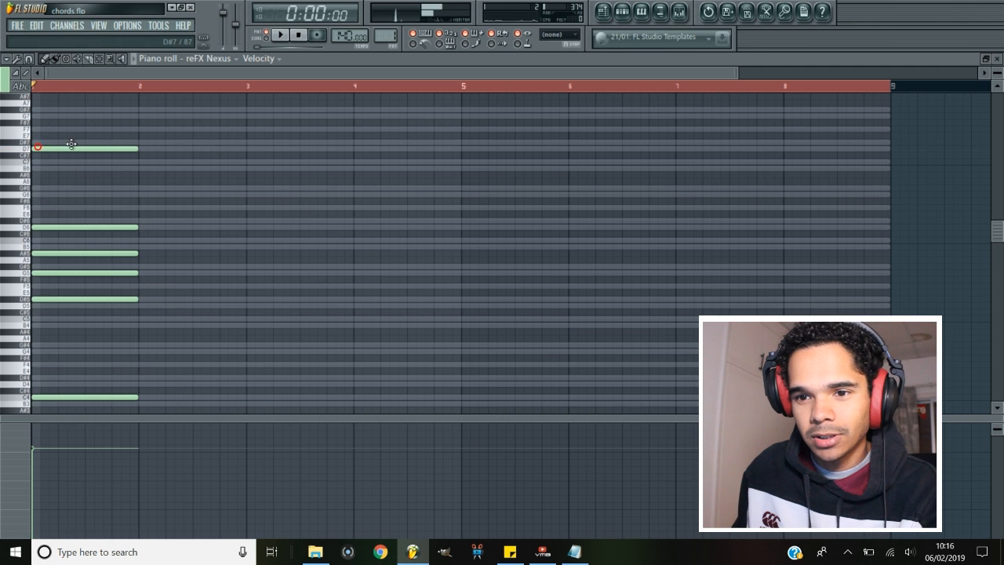
pyautogui.press('space')
pyautogui.press('space')
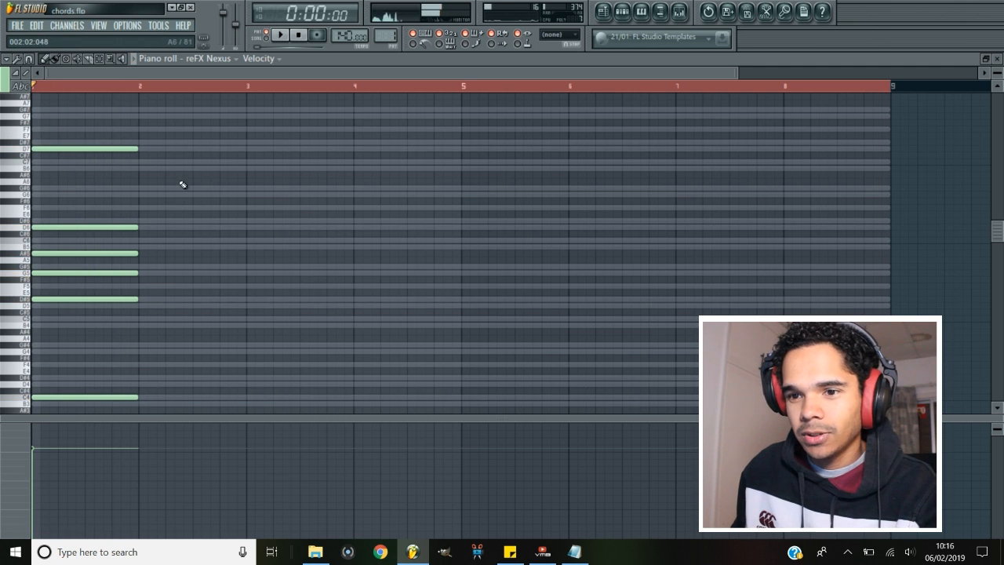
pyautogui.rightClick(128, 149)
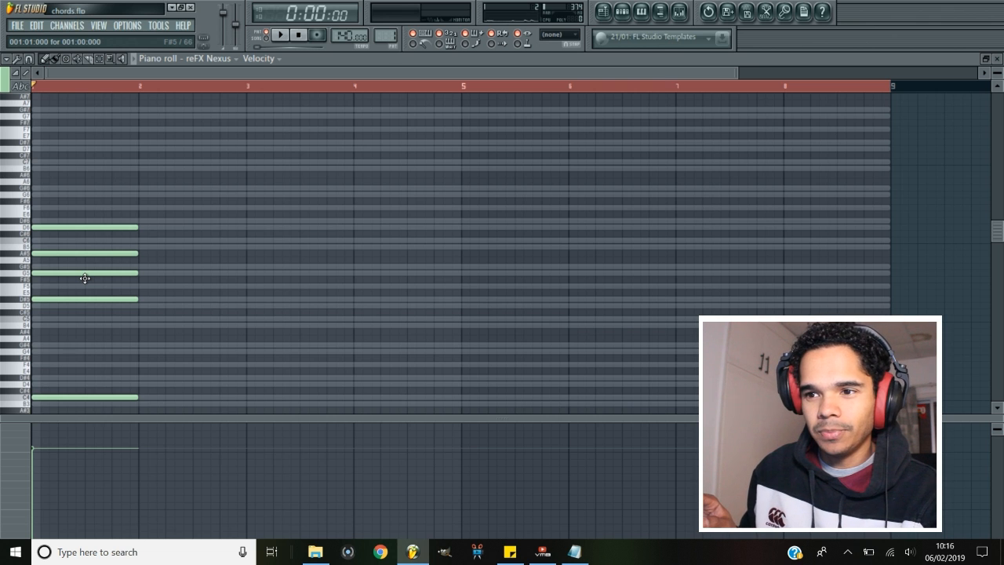
# Stagger the D#5, G5, A#5 and D6 notes so each starts progressively later than the root, and play the strummed chord
pyautogui.scroll(2, 85, 280)
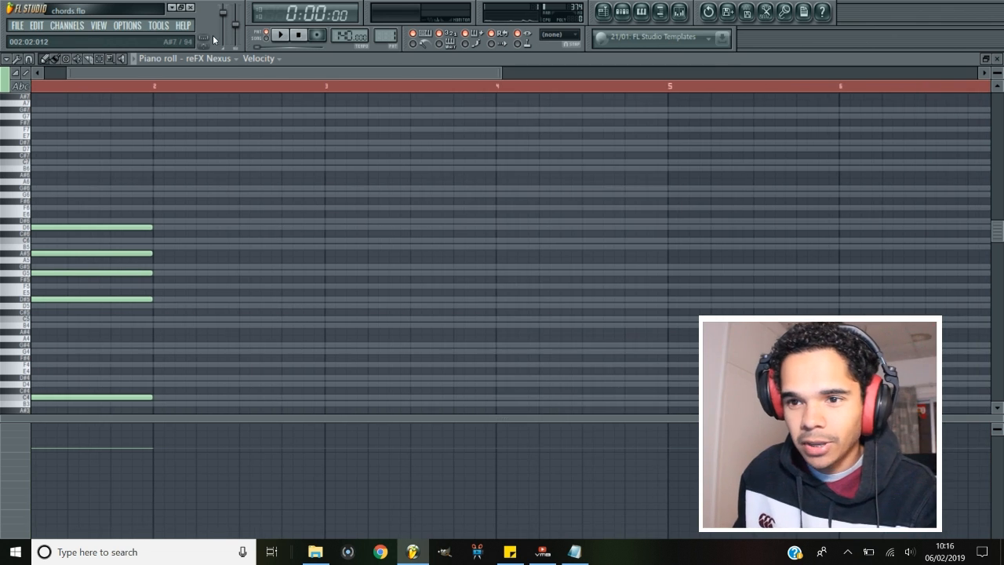
pyautogui.moveTo(224, 76); pyautogui.dragTo(196, 77)
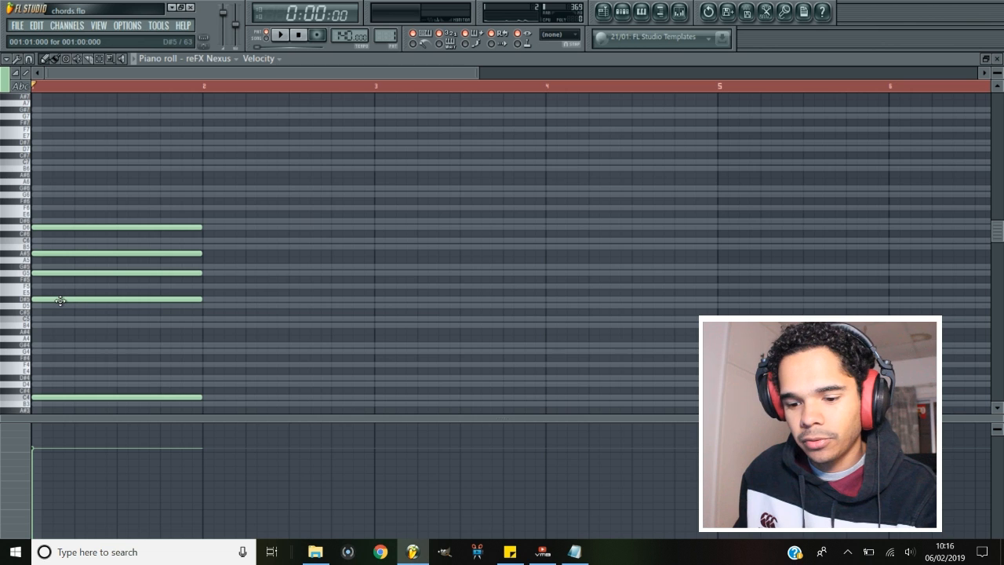
pyautogui.moveTo(60, 300); pyautogui.dragTo(50, 226)
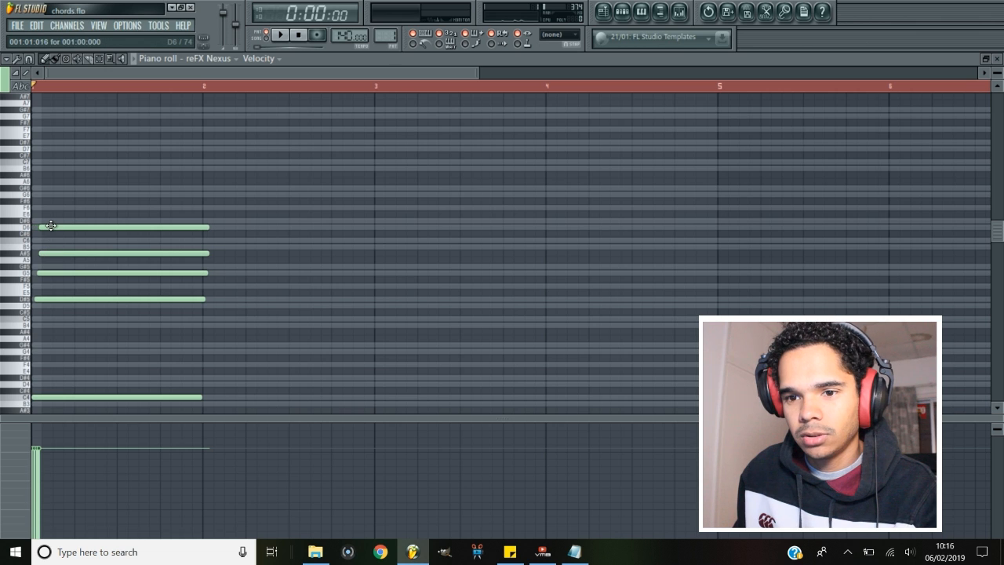
pyautogui.press('space')
pyautogui.press('space')
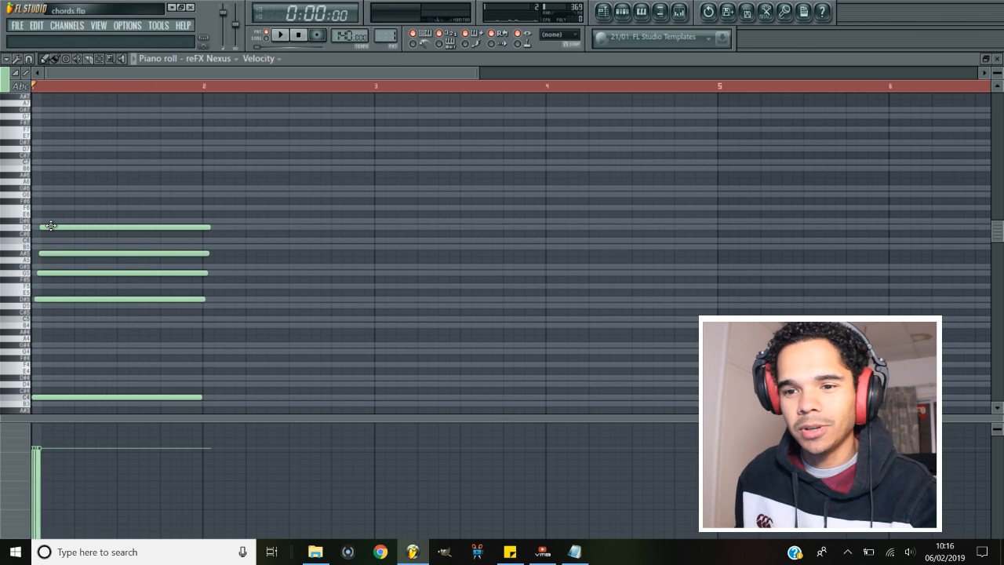
pyautogui.press('space')
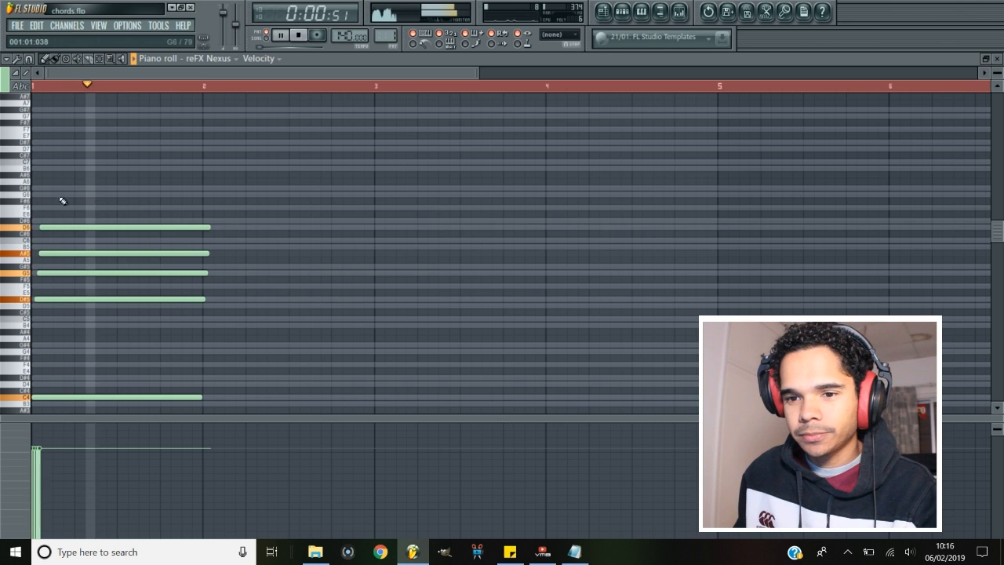
pyautogui.press('space')
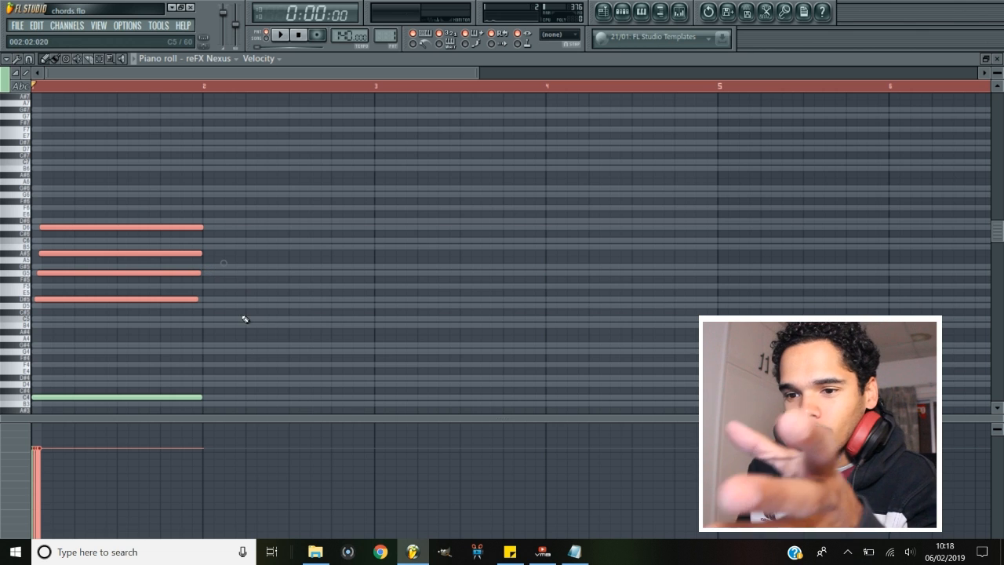
# Build the second chord at the start of bar 2 with notes on G#4, C5, D#5, G5 and B5
pyautogui.scroll(-2, 222, 316)
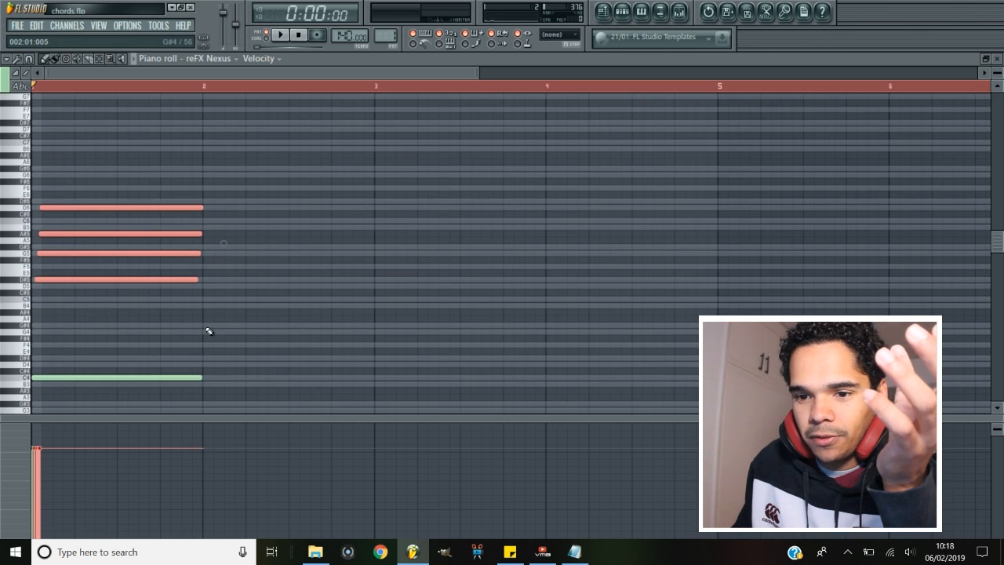
pyautogui.click(206, 326)
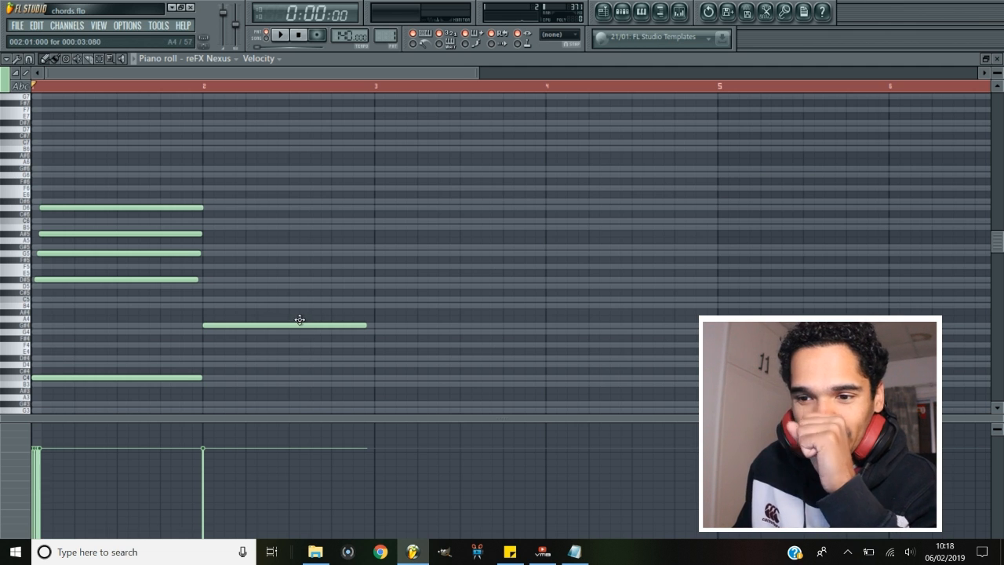
pyautogui.scroll(1, 298, 318)
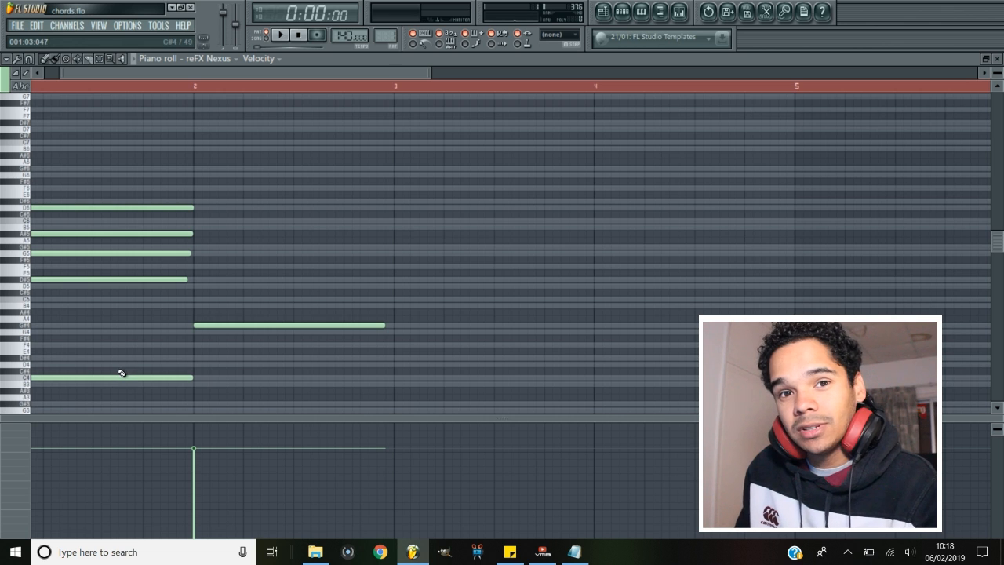
pyautogui.click(207, 326)
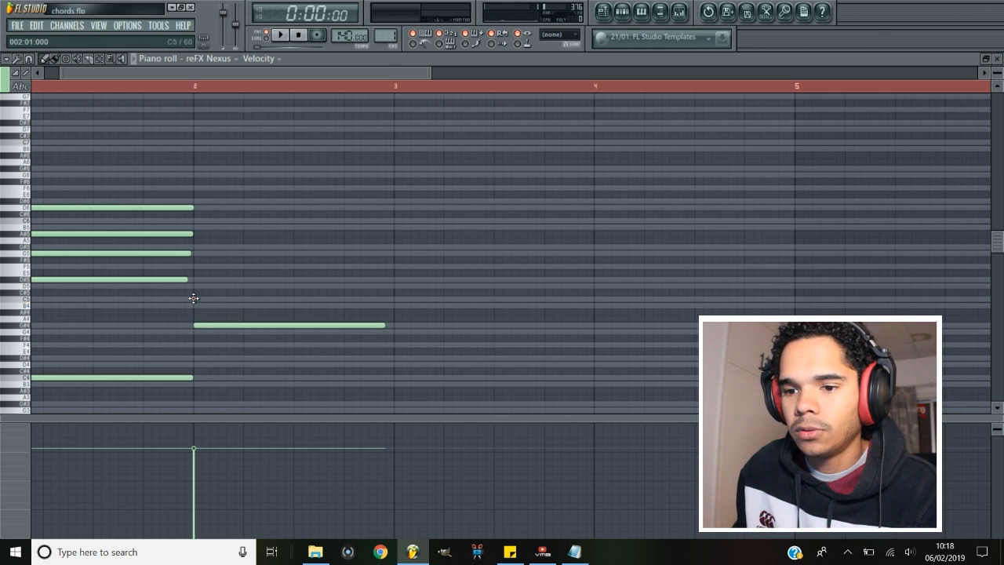
pyautogui.click(197, 299)
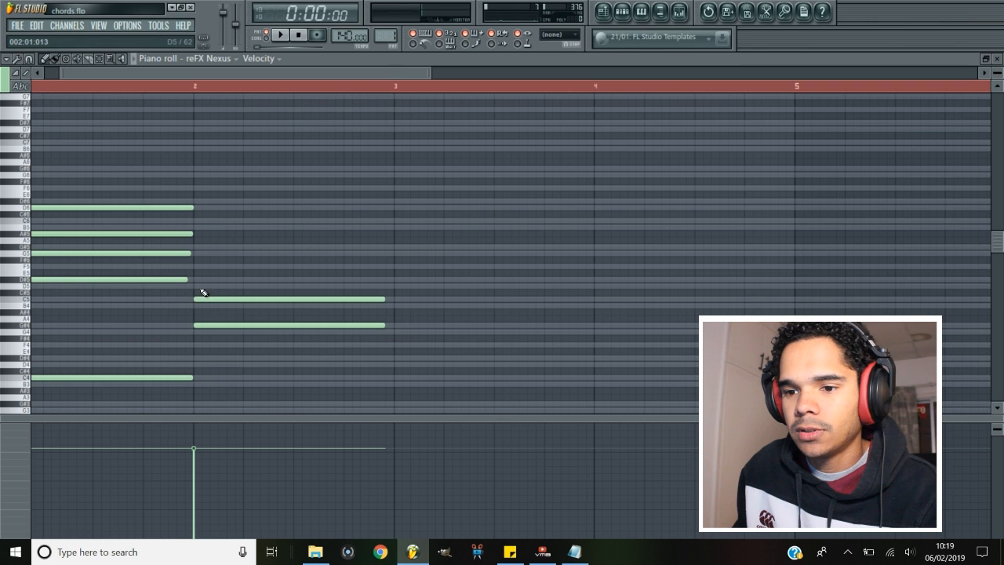
pyautogui.click(197, 279)
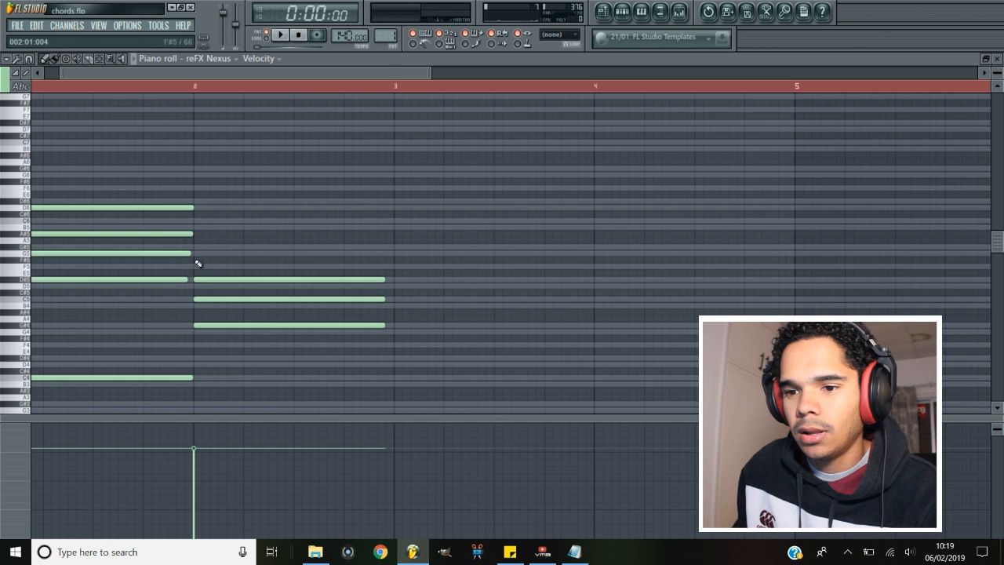
pyautogui.click(197, 254)
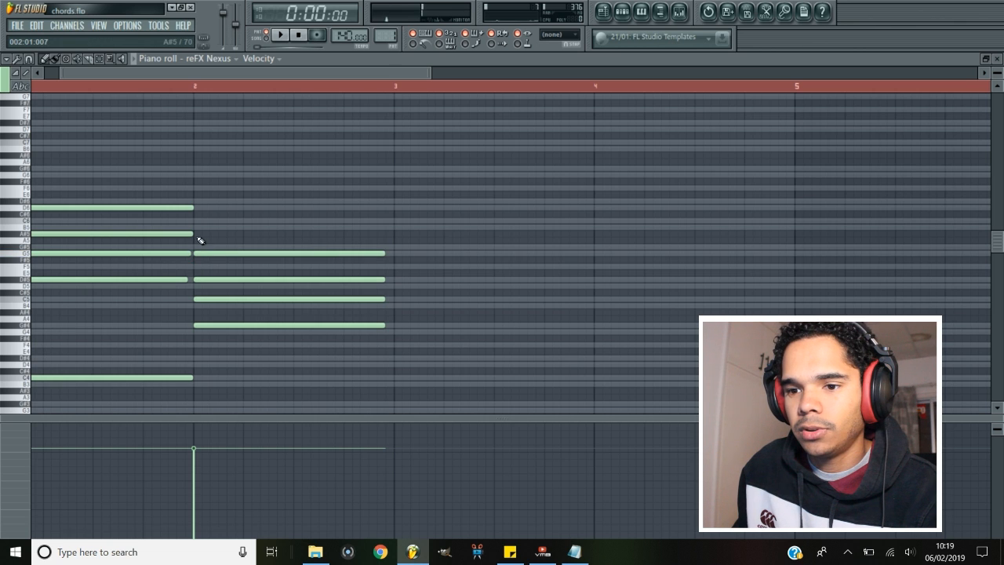
pyautogui.click(197, 228)
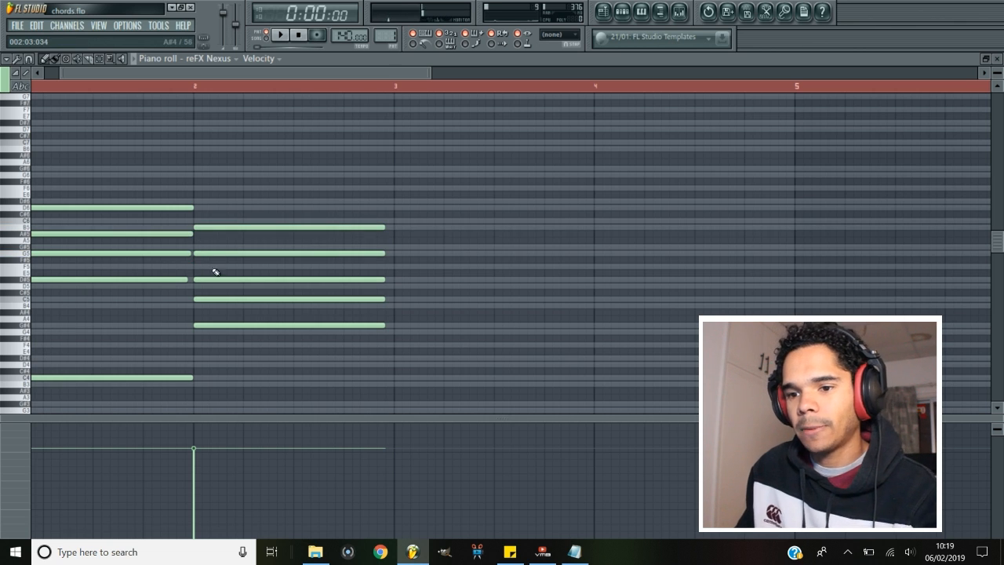
# Select bar 2 as the playback range and play the second chord
pyautogui.moveTo(196, 87); pyautogui.dragTo(397, 107)
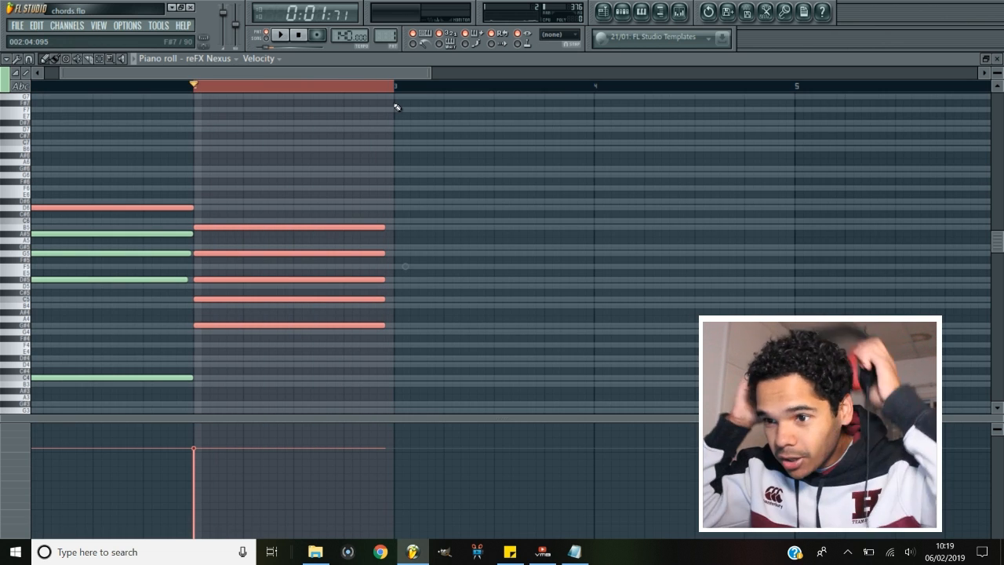
pyautogui.press('space')
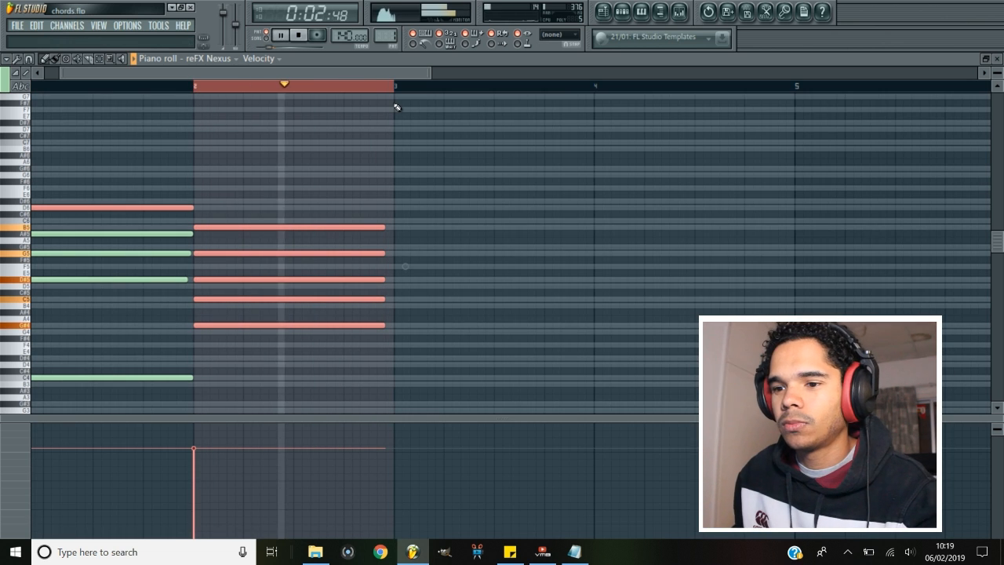
pyautogui.press('space')
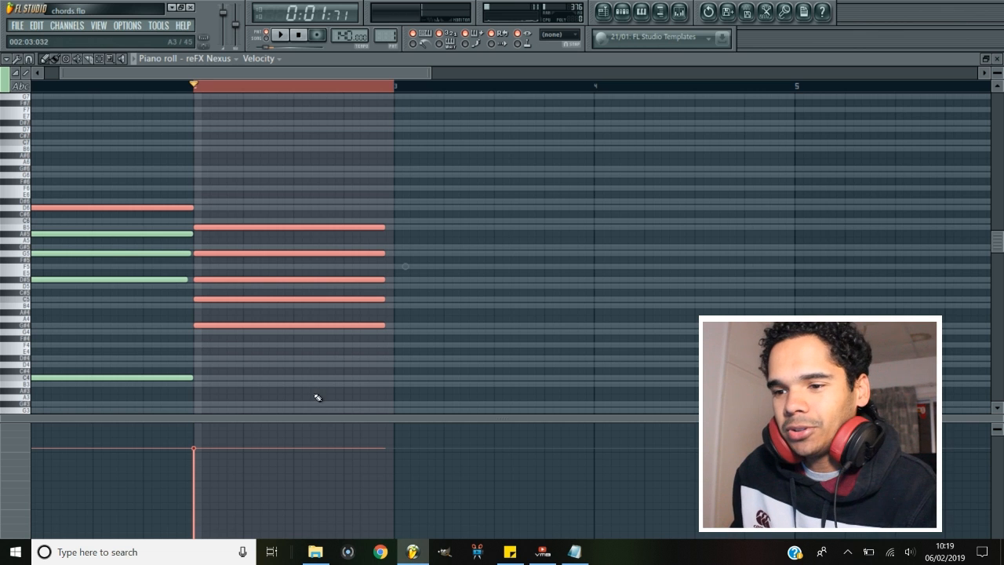
# Lower the second chord's G#4 root to G#3, duplicate it at G#2, and stagger the upper notes' starts
pyautogui.keyDown('ctrl'); pyautogui.click(375, 364); pyautogui.keyUp('ctrl')
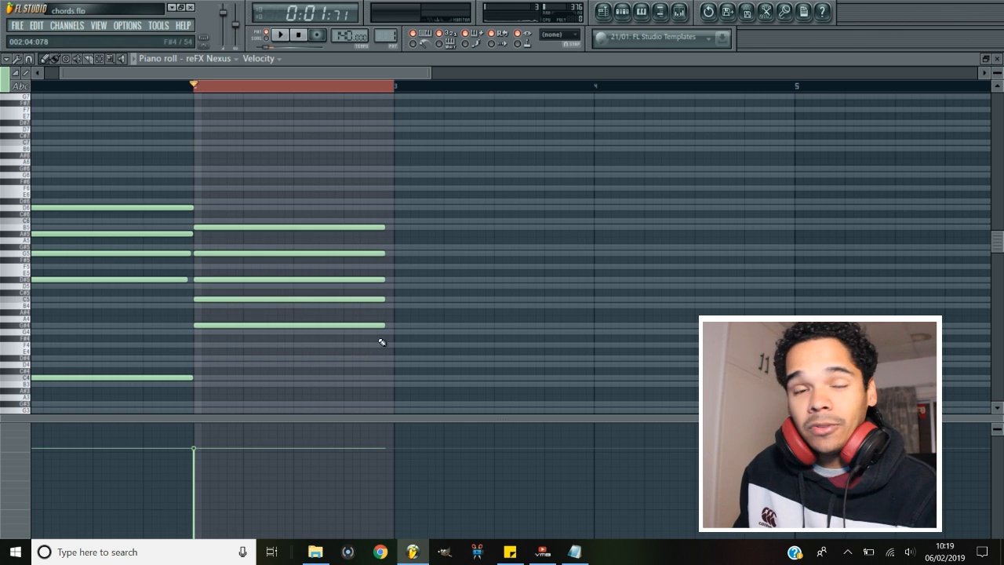
pyautogui.click(278, 325)
pyautogui.hotkey('ctrl', 'Down')
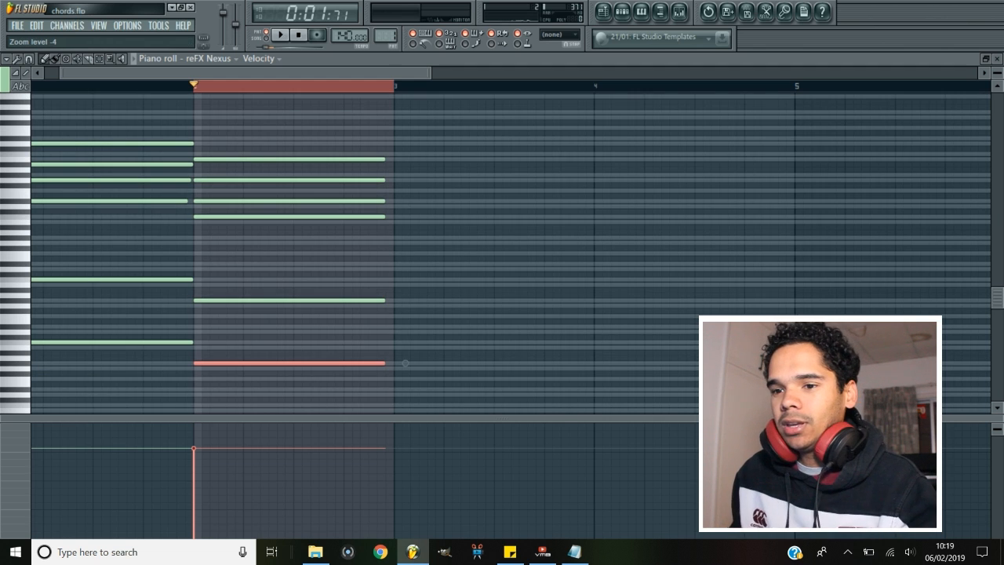
pyautogui.click(242, 240)
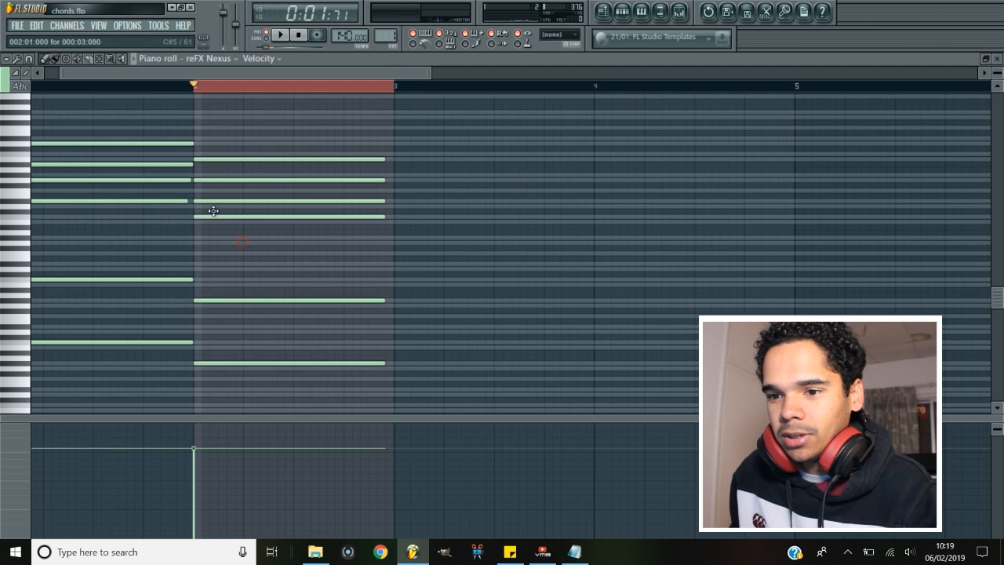
pyautogui.moveTo(217, 201); pyautogui.dragTo(228, 156)
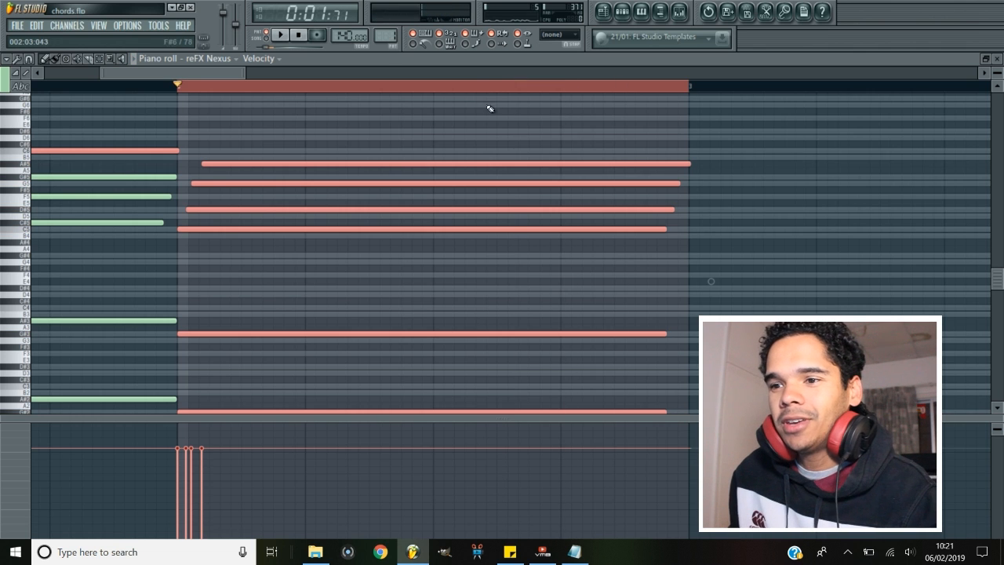
# Clear the playback range and play both chords from bar 1
pyautogui.click(378, 88)
pyautogui.moveTo(102, 72); pyautogui.dragTo(48, 73)
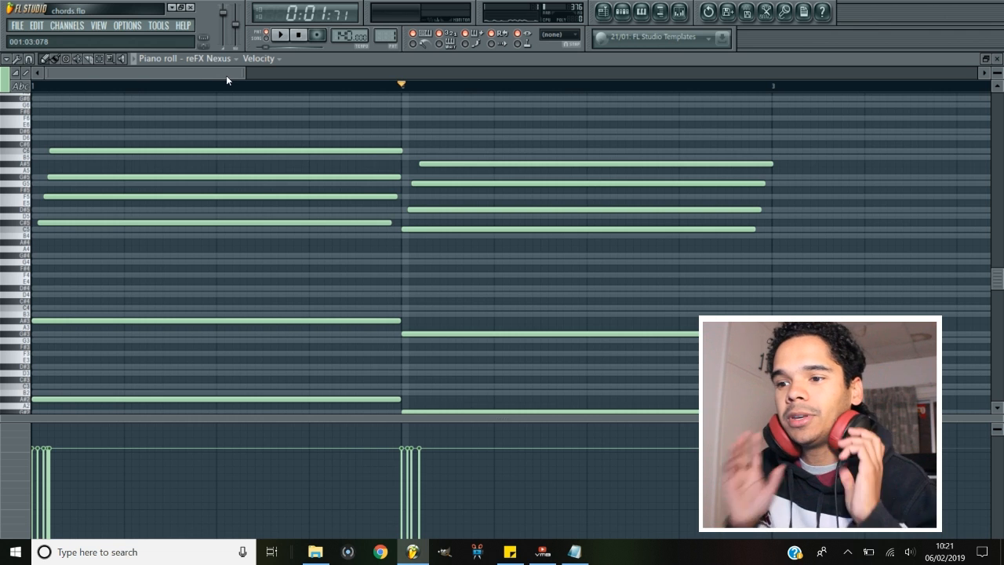
pyautogui.press('space')
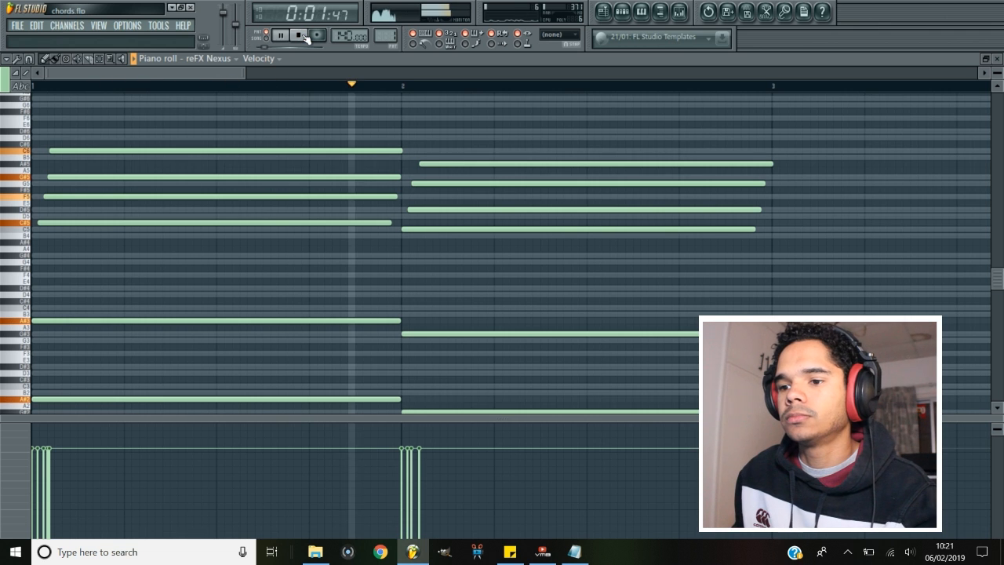
pyautogui.press('space')
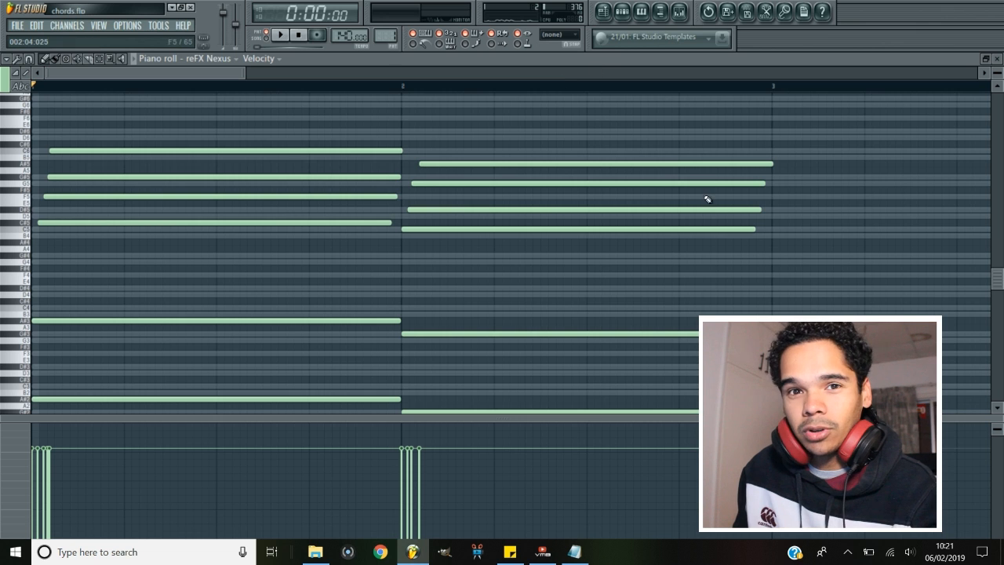
# Build the third chord at the start of bar 3 with notes on D#4, G4, A#4, D5 and F5
pyautogui.moveTo(251, 71); pyautogui.dragTo(503, 72)
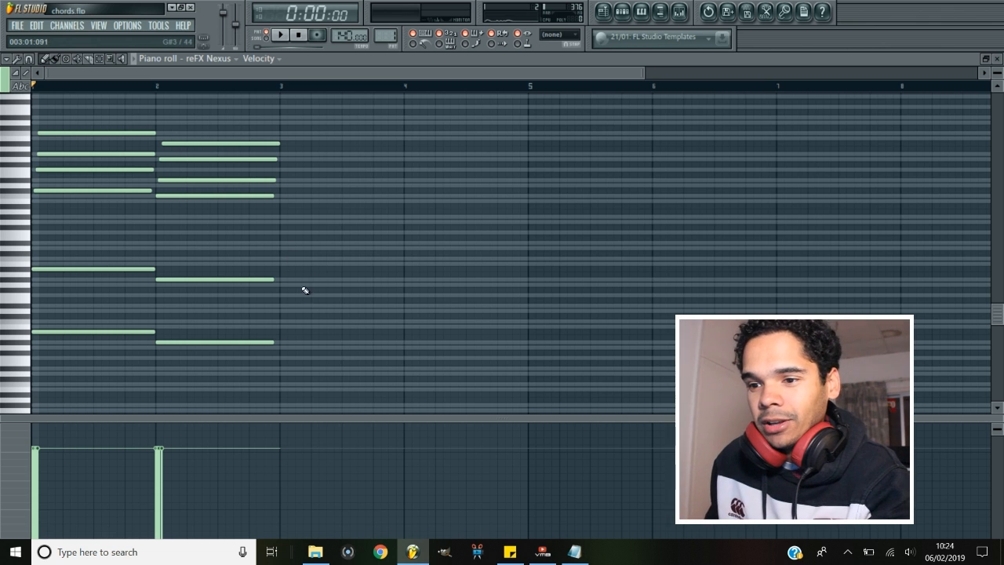
pyautogui.keyDown('ctrl'); pyautogui.scroll(5, 291, 269); pyautogui.keyUp('ctrl')
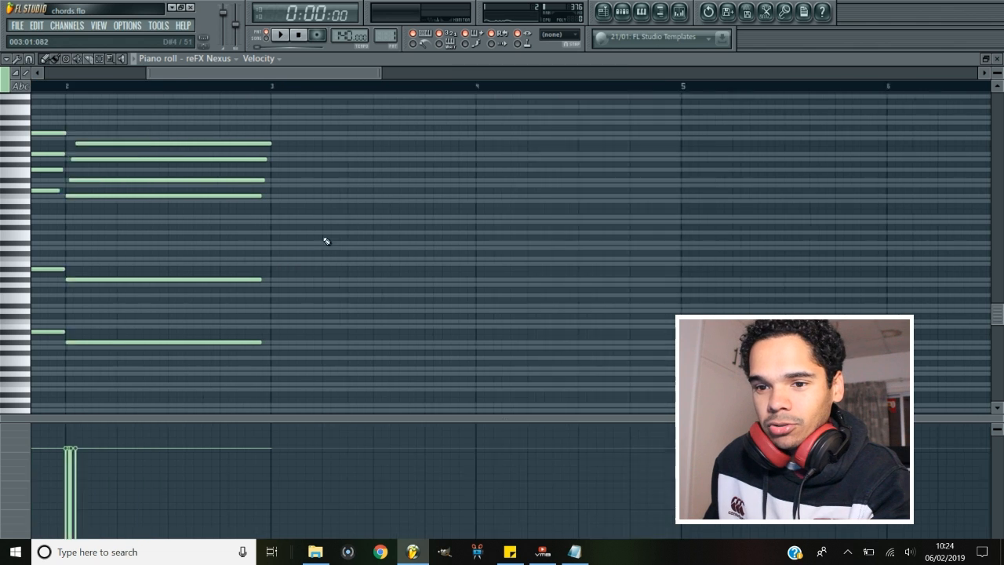
pyautogui.click(185, 246)
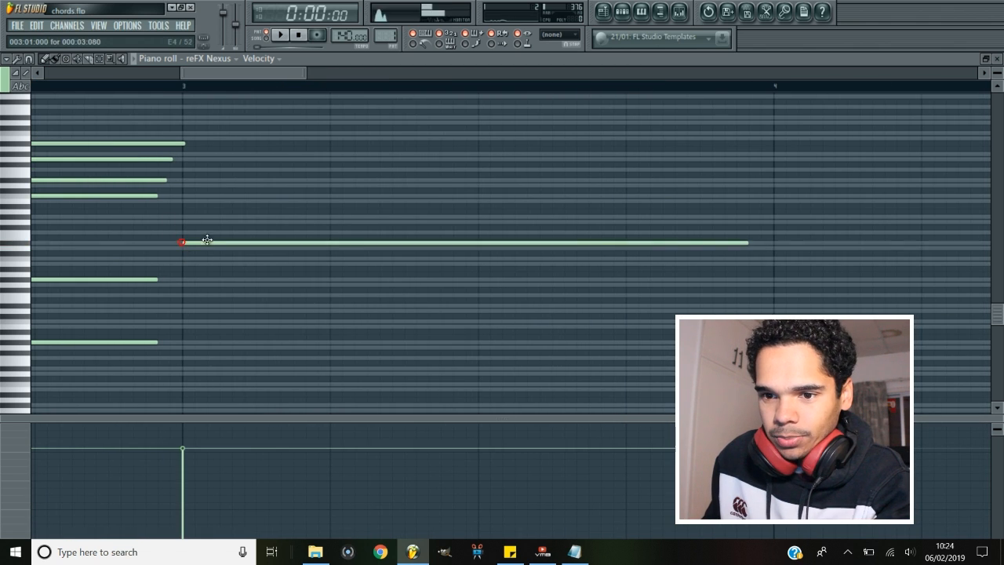
pyautogui.keyDown('ctrl'); pyautogui.scroll(4, 206, 240); pyautogui.keyUp('ctrl')
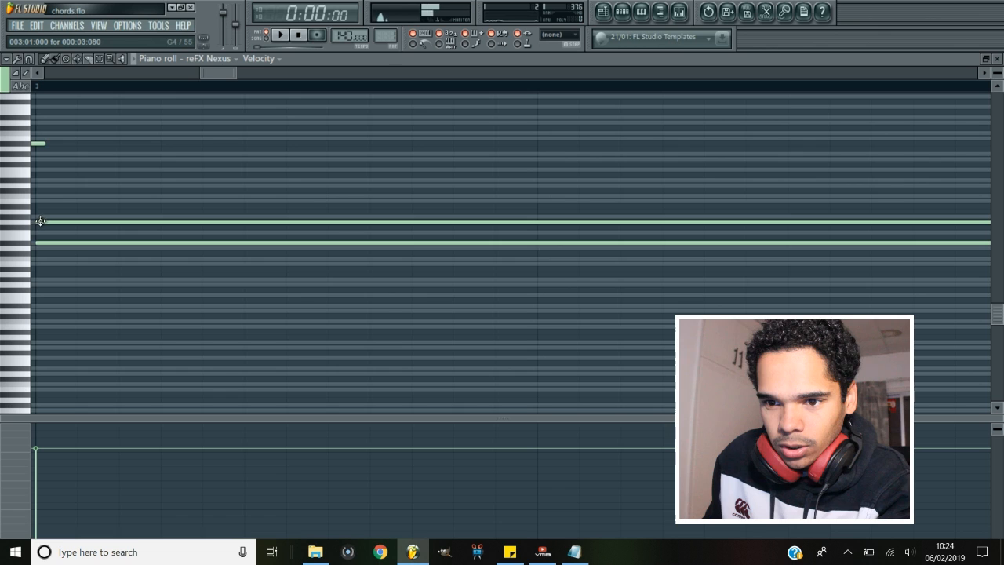
pyautogui.click(37, 207)
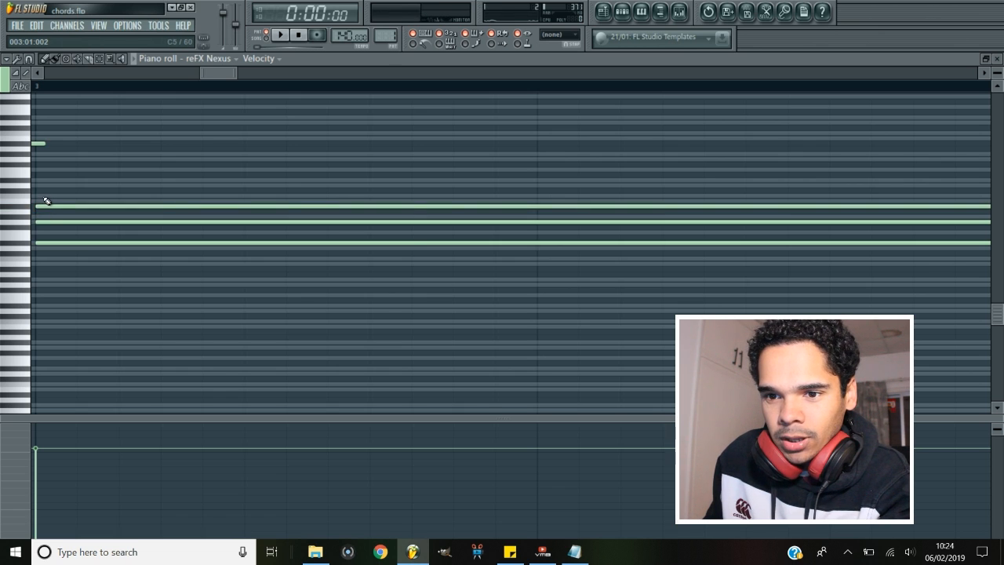
pyautogui.click(37, 185)
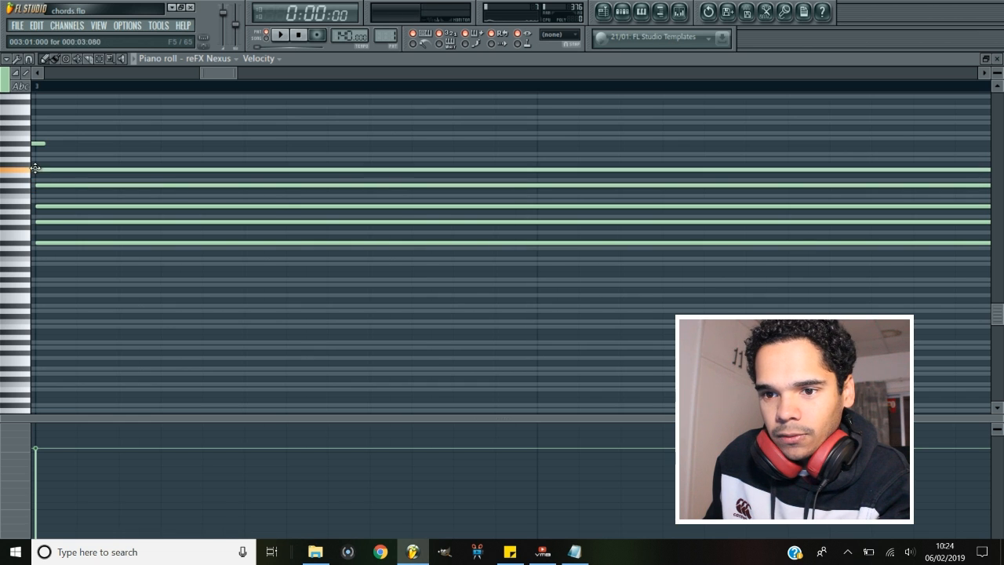
pyautogui.click(37, 170)
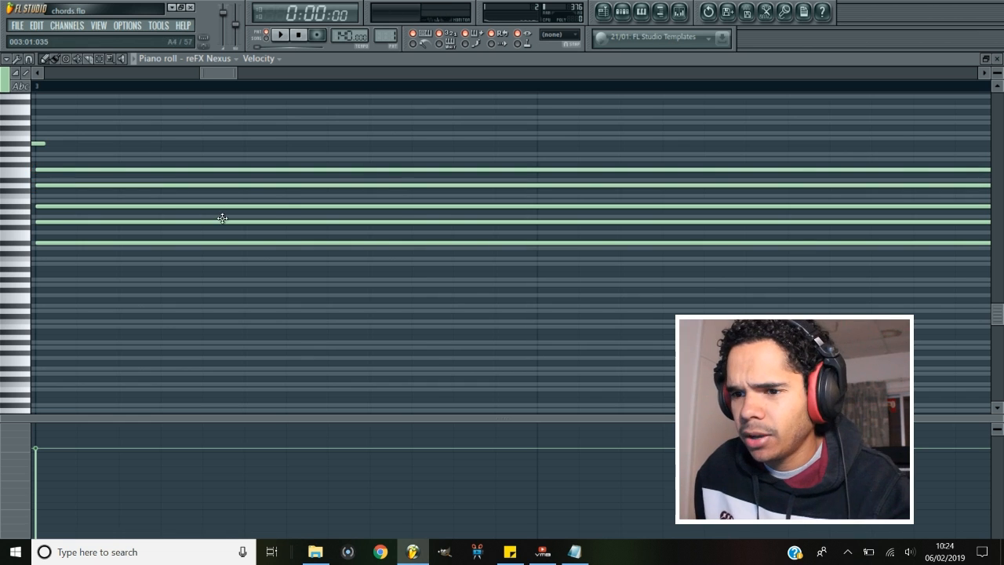
# Lower the third chord's D#4 root to D#3, duplicate it at D#2, and stagger the upper notes' starts
pyautogui.moveTo(238, 69); pyautogui.dragTo(512, 70)
pyautogui.moveTo(997, 73); pyautogui.dragTo(997, 67)
pyautogui.moveTo(483, 71); pyautogui.dragTo(323, 72)
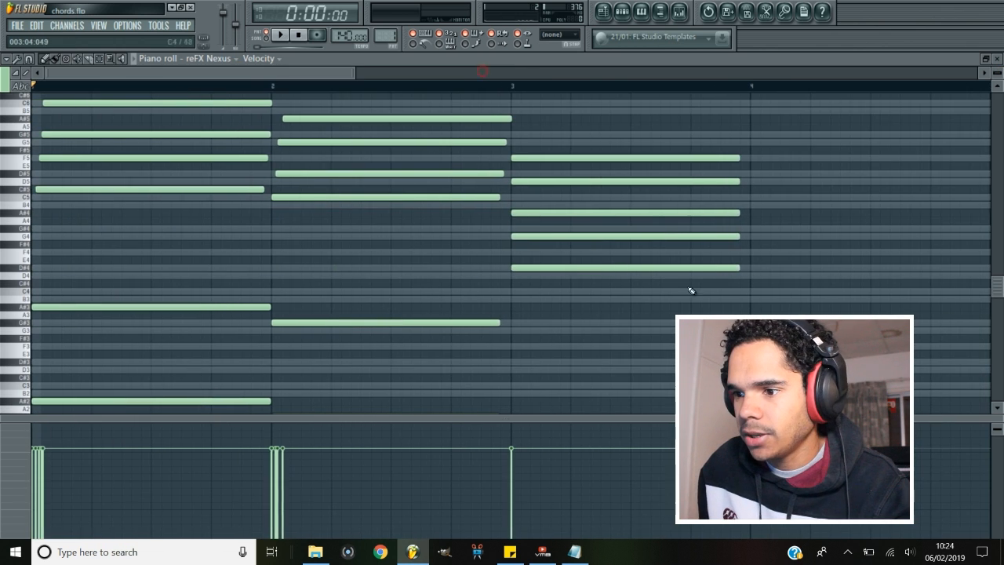
pyautogui.click(649, 270)
pyautogui.hotkey('ctrl', 'Down')
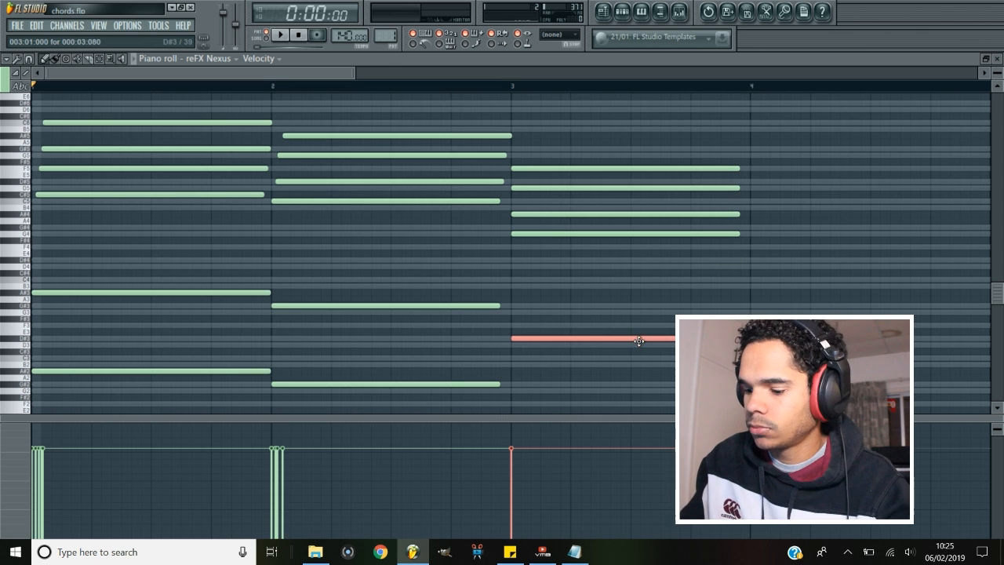
pyautogui.hotkey('ctrl', 'Down')
pyautogui.click(547, 266)
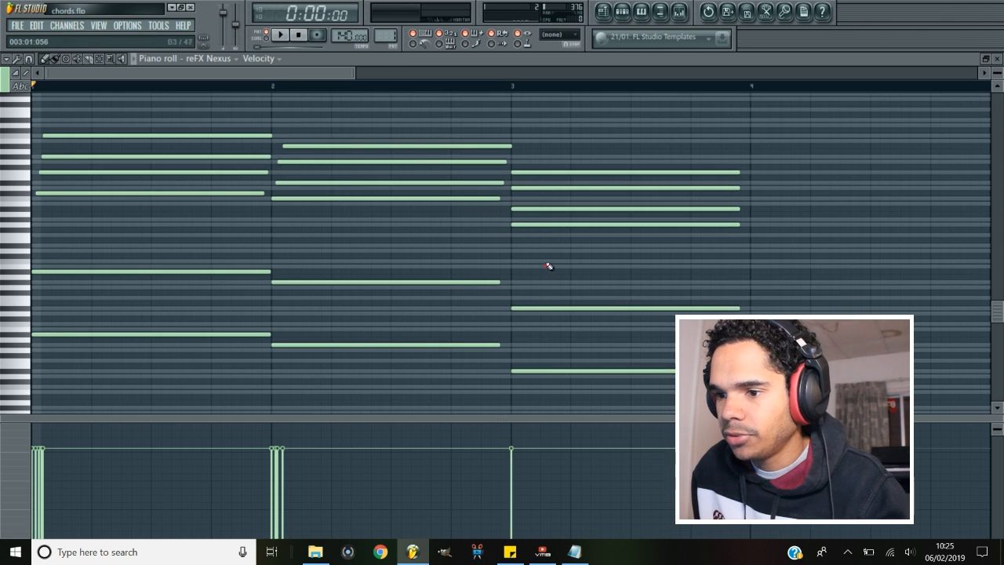
pyautogui.moveTo(526, 191); pyautogui.dragTo(538, 167)
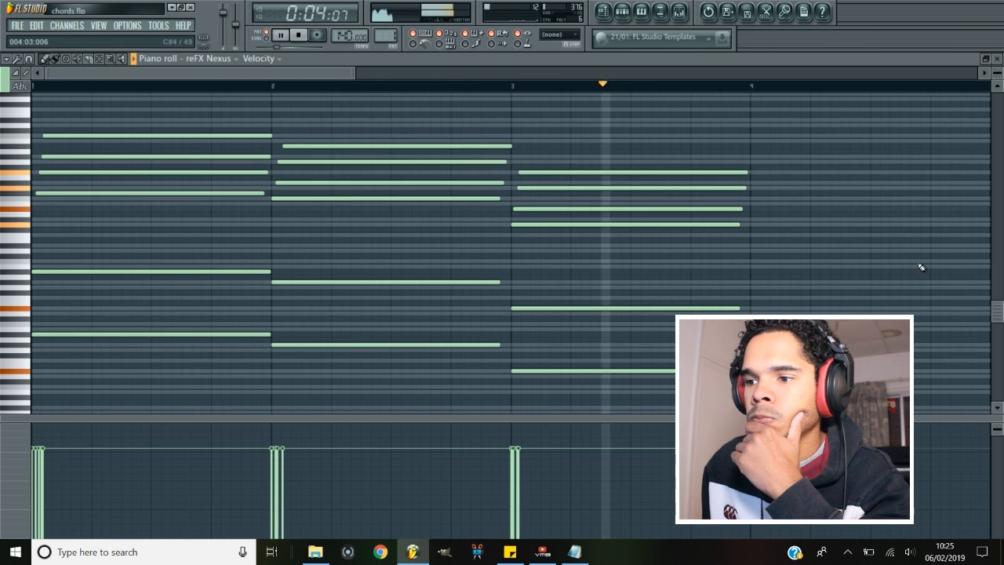
# Extend all notes of the third chord to the middle of bar 4 and fill the rest with short G3 and A#3 notes
pyautogui.press('space')
pyautogui.moveTo(358, 77); pyautogui.dragTo(577, 94)
pyautogui.moveTo(387, 163); pyautogui.dragTo(435, 391)
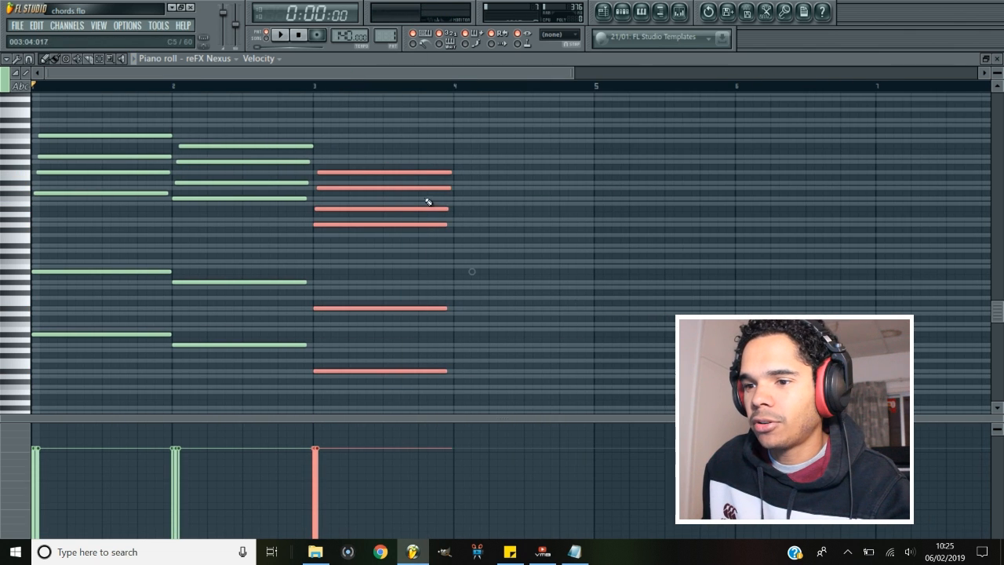
pyautogui.moveTo(469, 176); pyautogui.dragTo(519, 184)
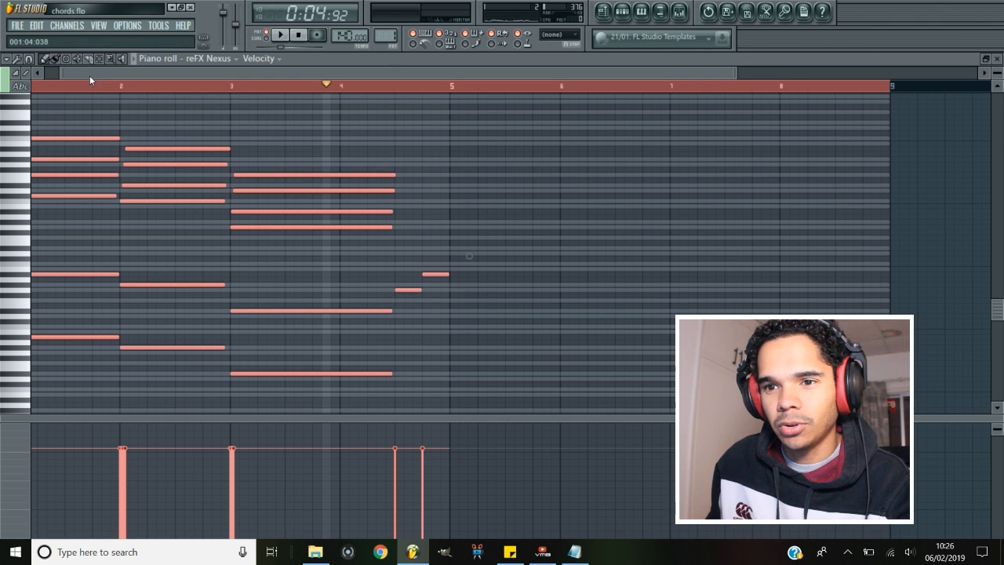
# Duplicate the whole four-bar progression into bars 5 to 8 and clear the selection
pyautogui.moveTo(89, 74); pyautogui.dragTo(73, 73)
pyautogui.moveTo(85, 137); pyautogui.dragTo(526, 129)
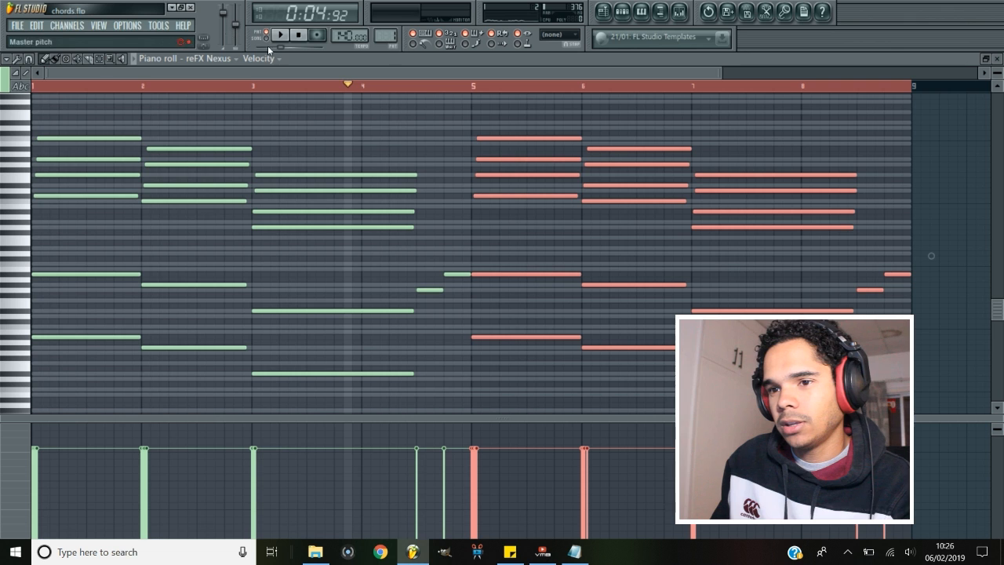
pyautogui.click(299, 87)
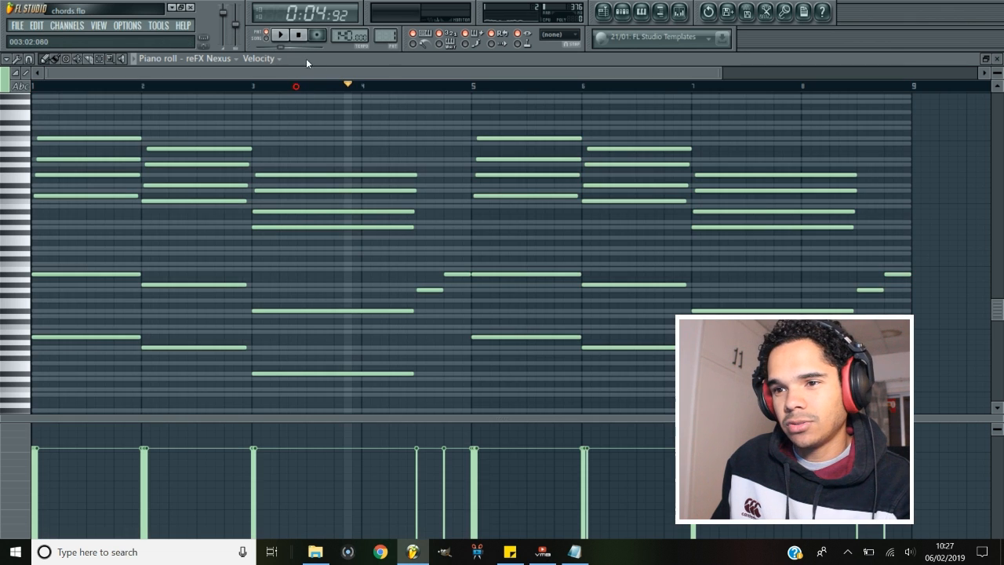
# Double the two short bass notes ending bar 4 an octave lower and lower all four by two semitones
pyautogui.click(306, 37)
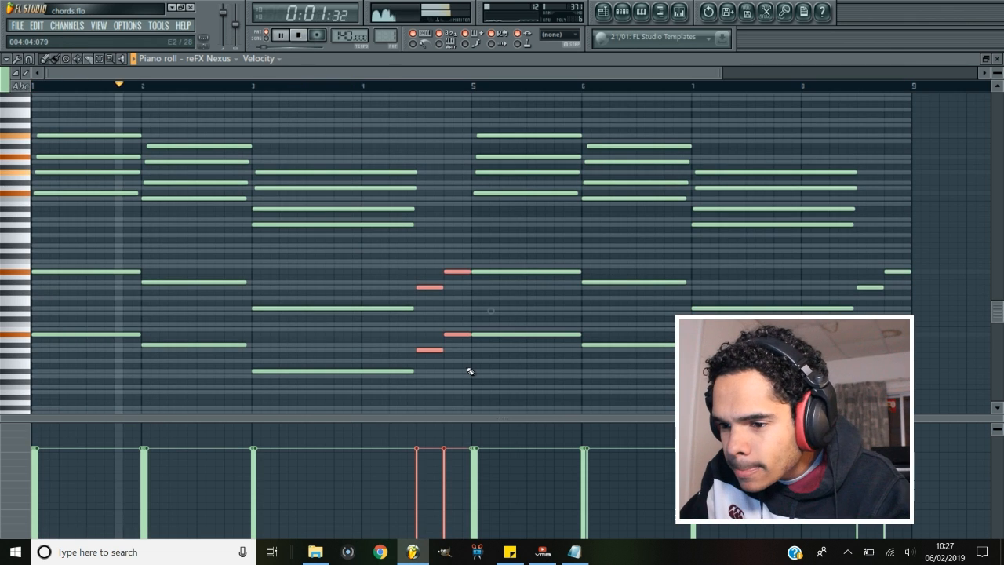
pyautogui.hotkey('shift', 'Down')
pyautogui.hotkey('shift', 'Down')
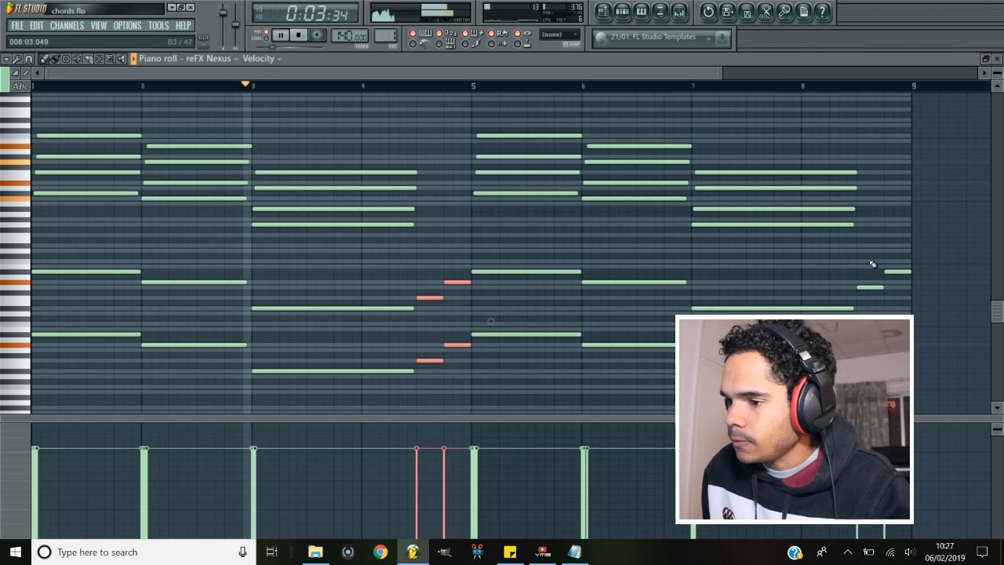
# Lower the short bass notes at the end of bar 8 by two semitones
pyautogui.moveTo(869, 263); pyautogui.dragTo(934, 317)
pyautogui.hotkey('shift', 'Down')
pyautogui.hotkey('shift', 'Down')
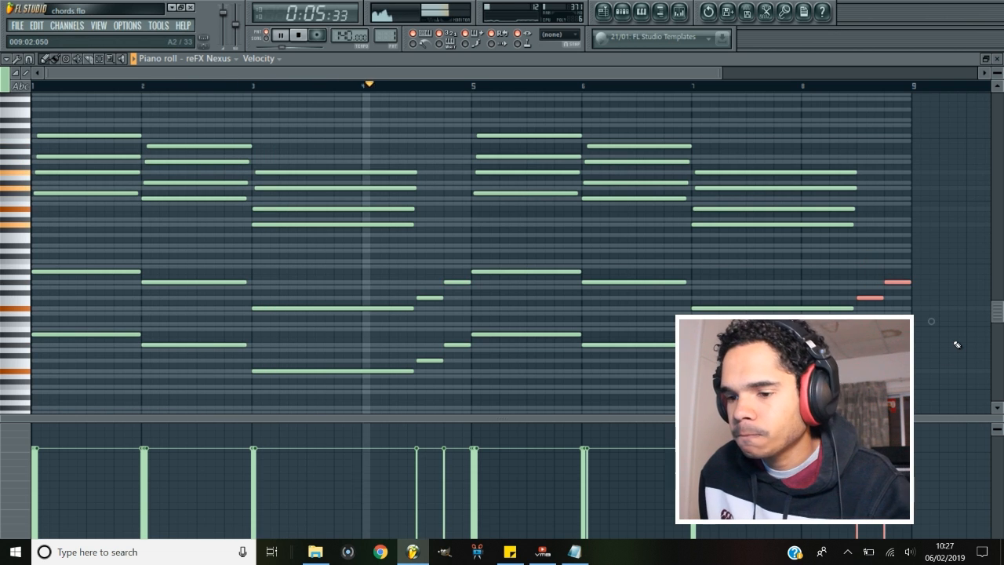